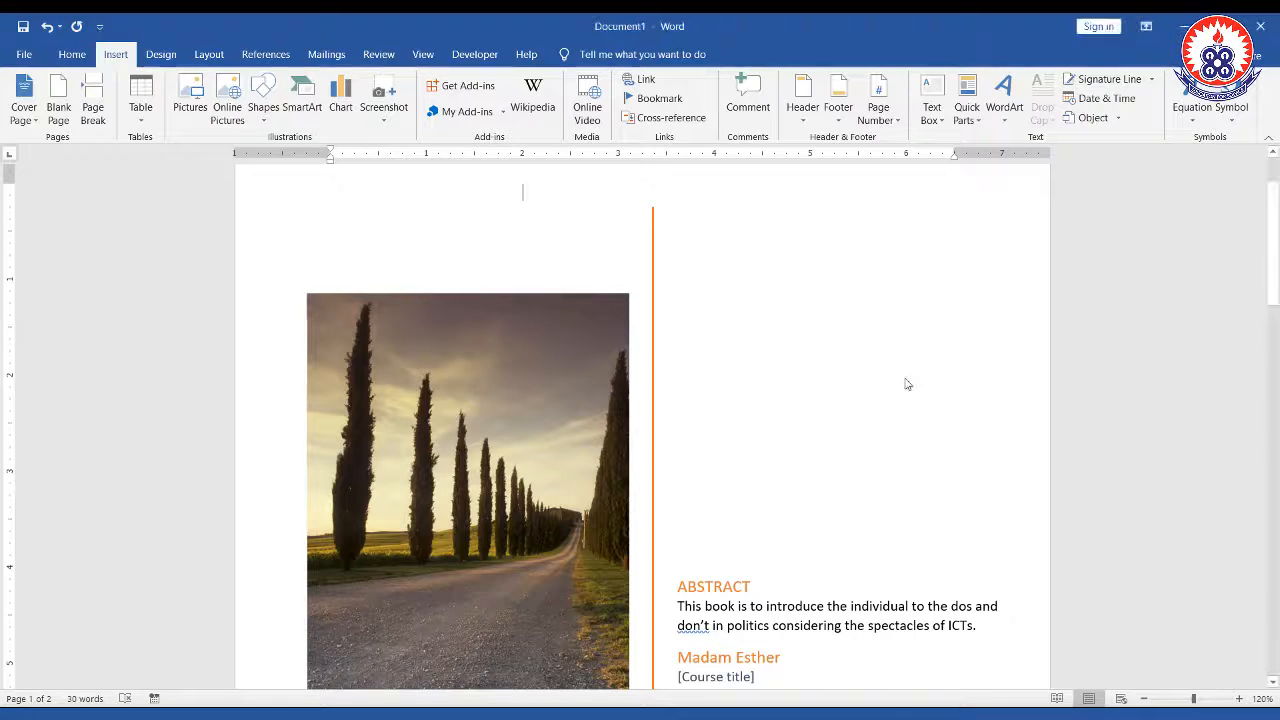
- On the blank second page, write the recipient lines "The Manager" and "Nestle Ghana Limited"
left_click_drag(1270, 250, 1270, 350)
left_click_drag(1272, 395, 1276, 480)
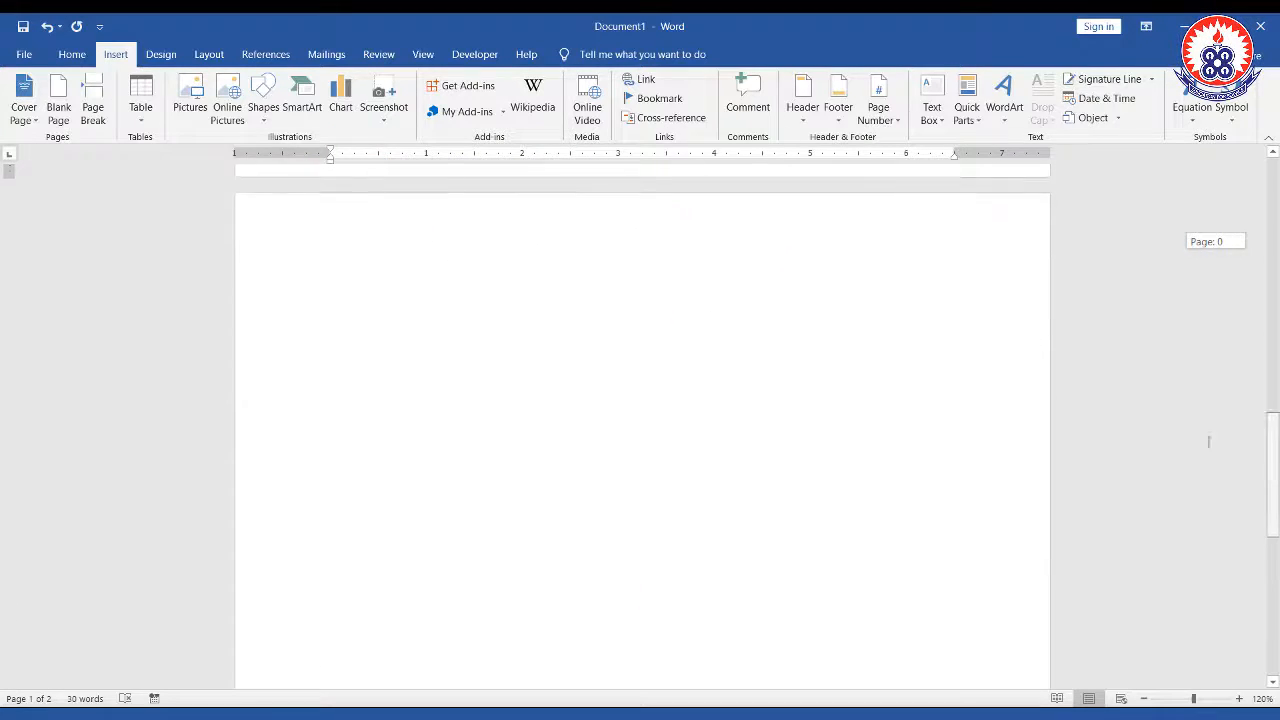
left_click(720, 405)
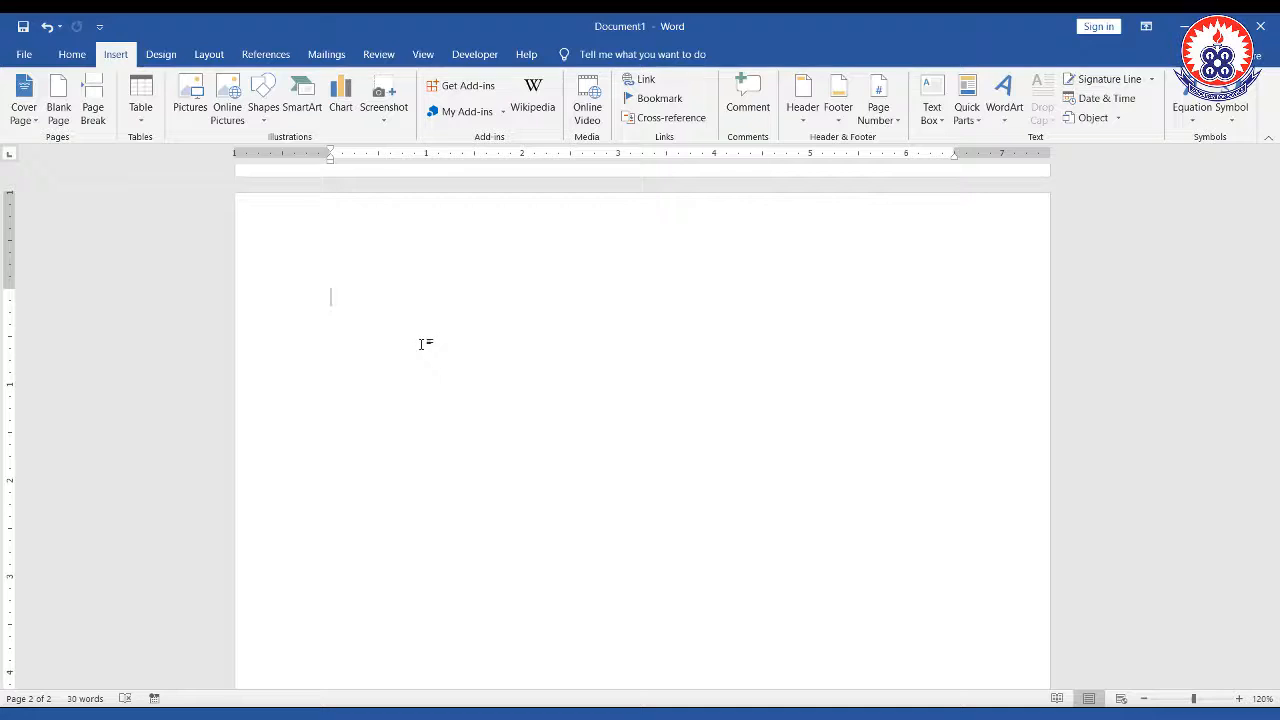
type("The Manage")
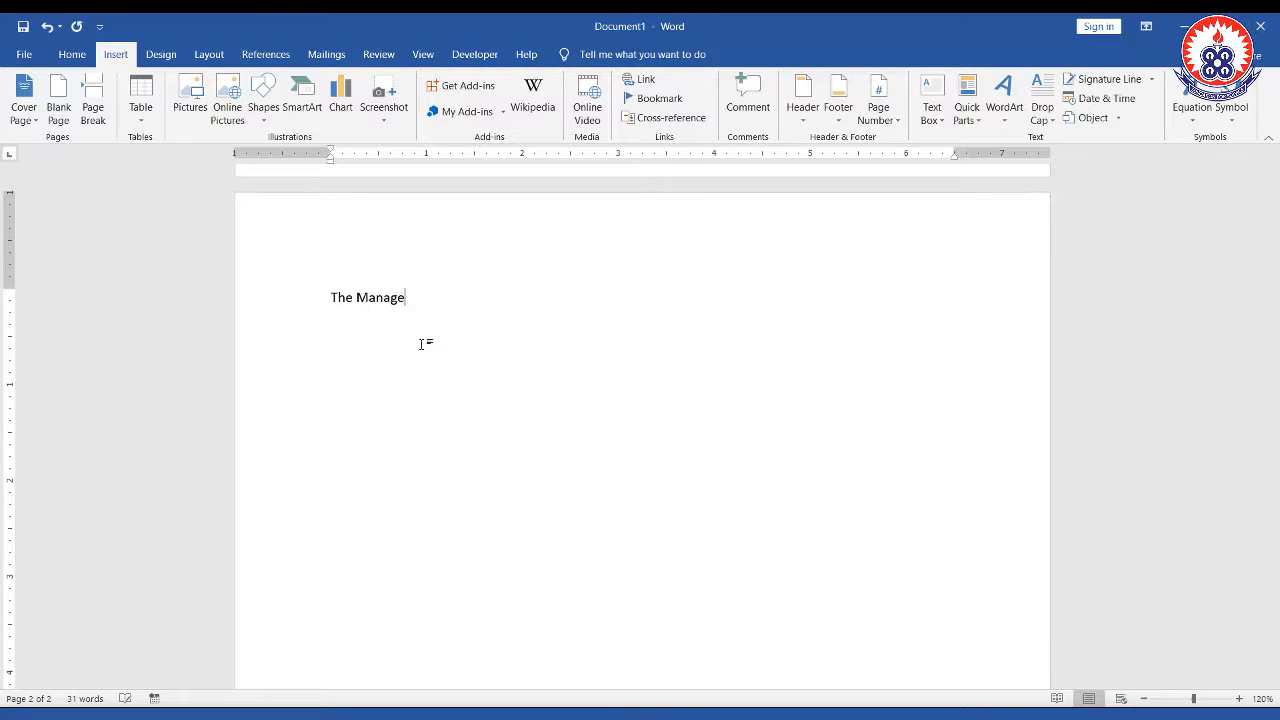
type("r Nest")
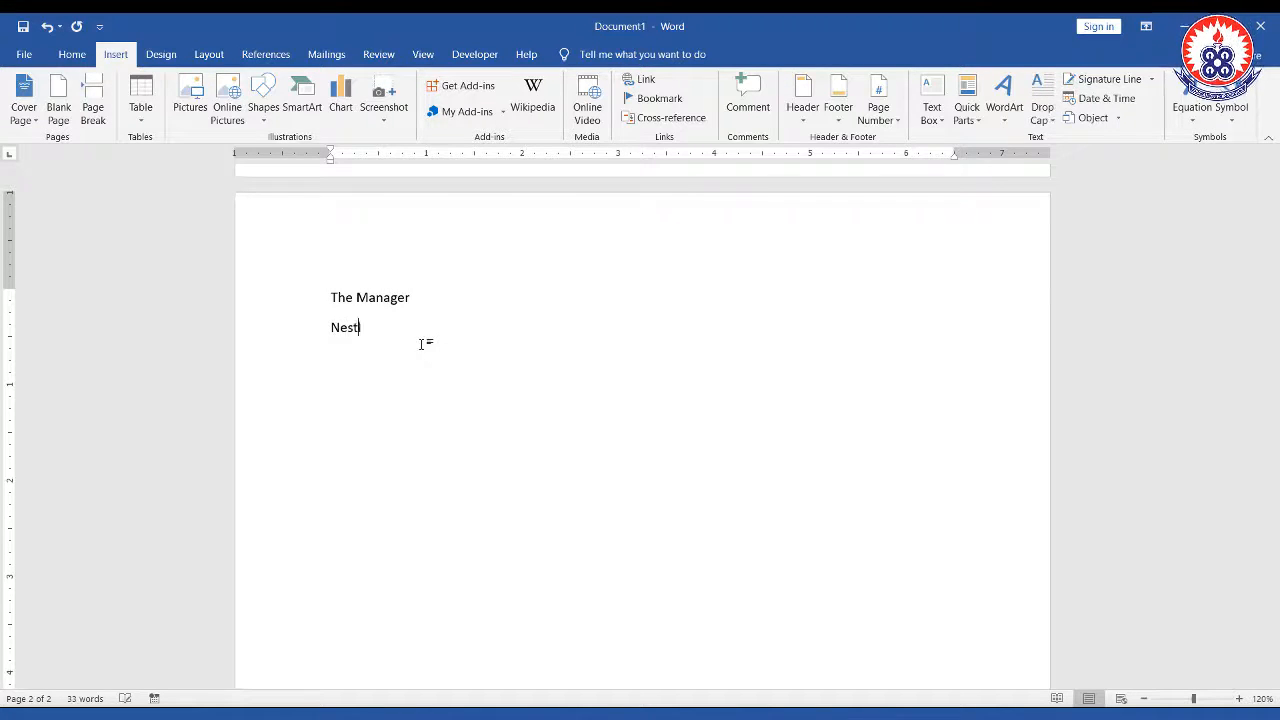
type("le Ghana ")
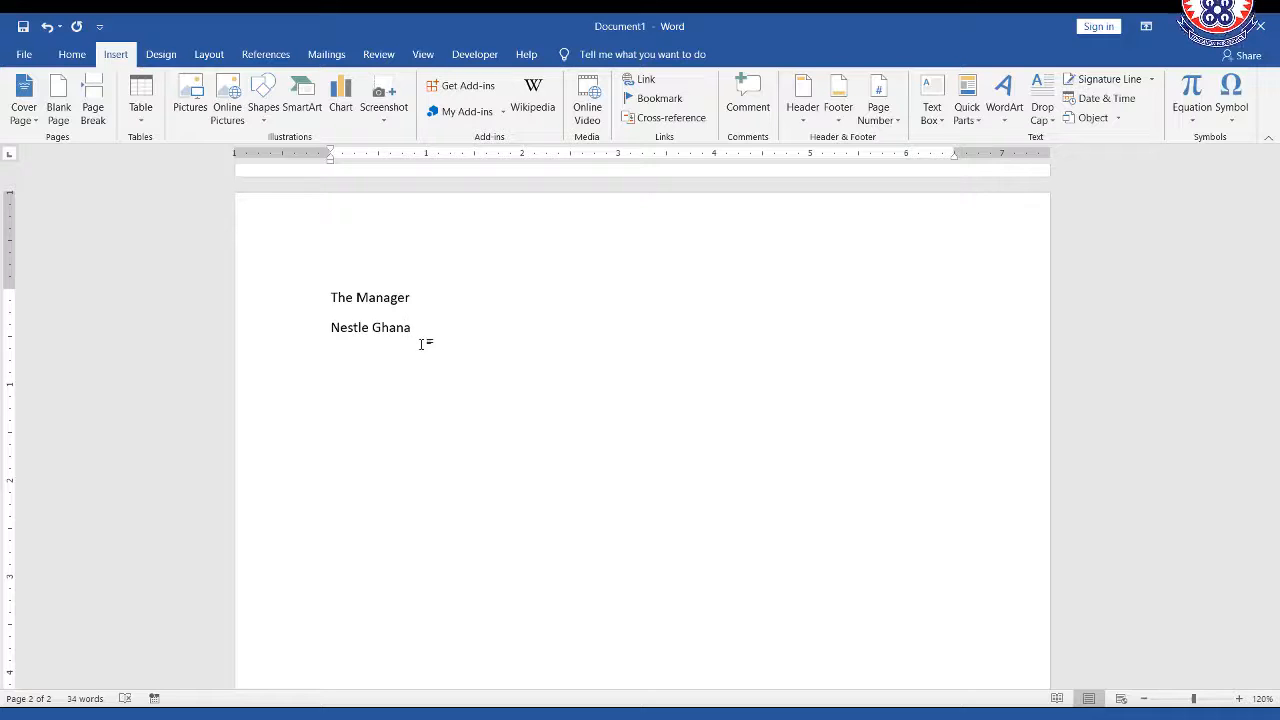
type("Limited")
key("Return")
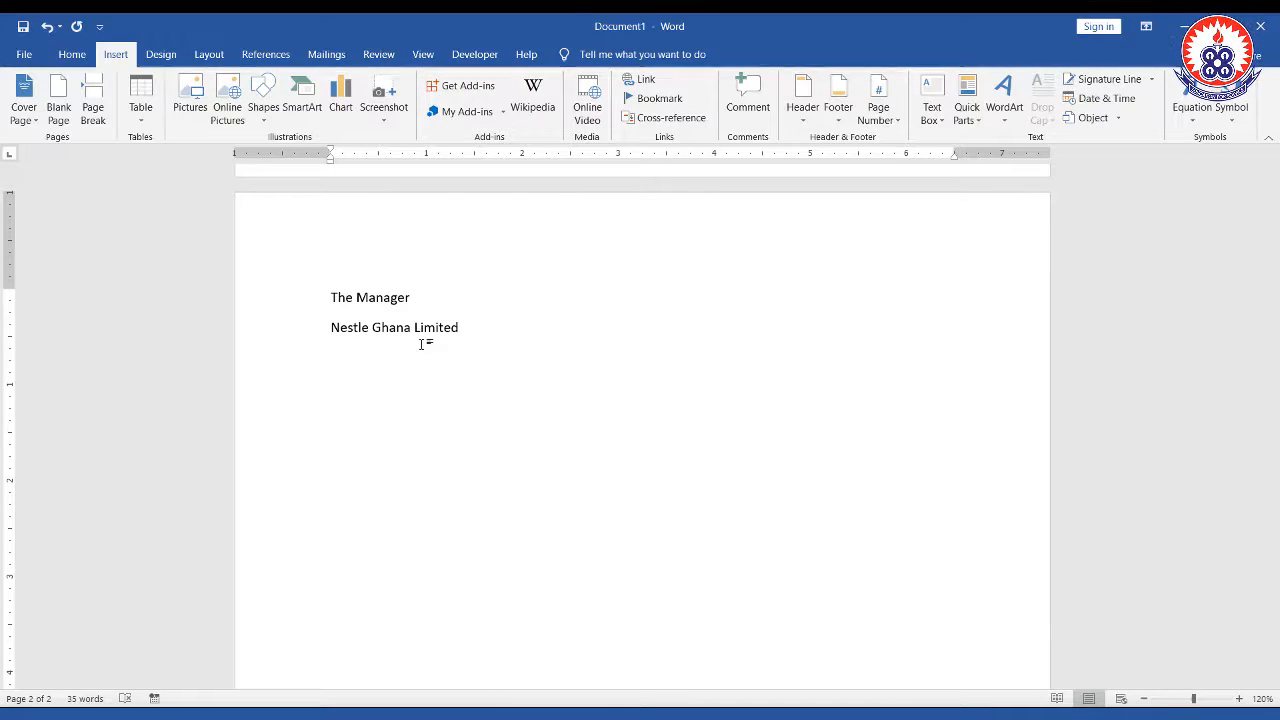
- Add the company's location and city on two separate lines below the company name
type("Indust")
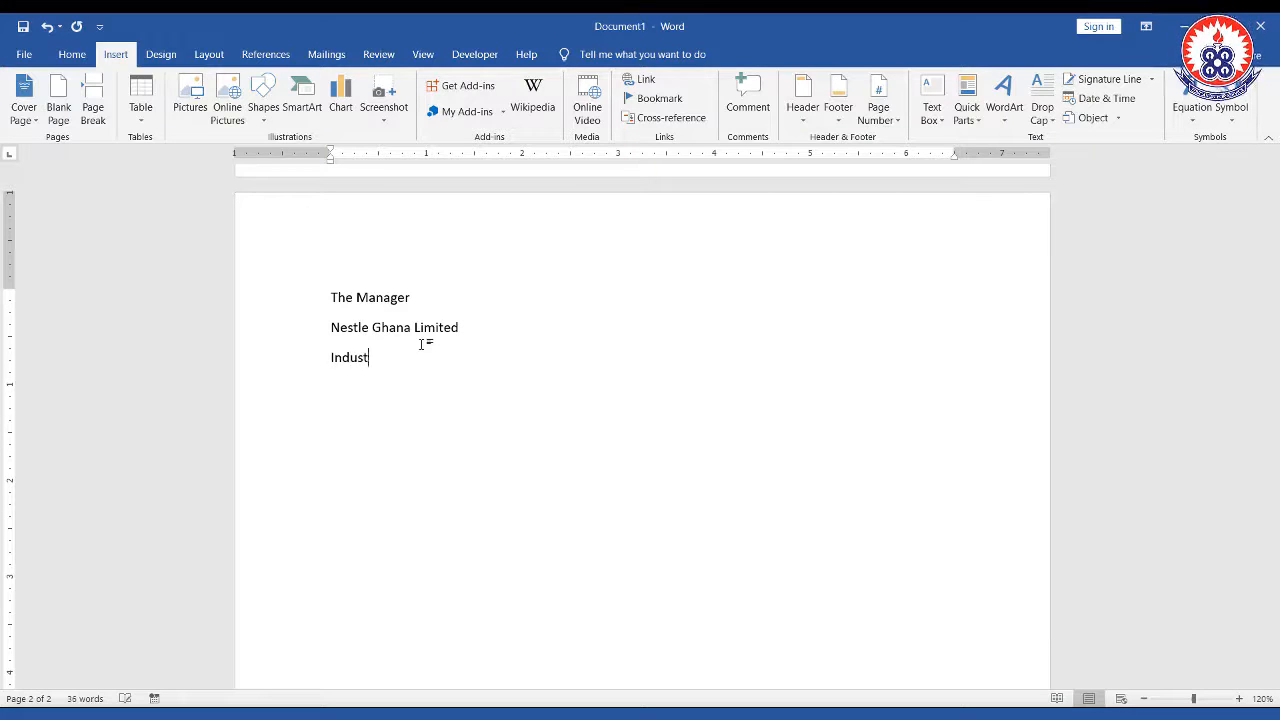
type("rial Area")
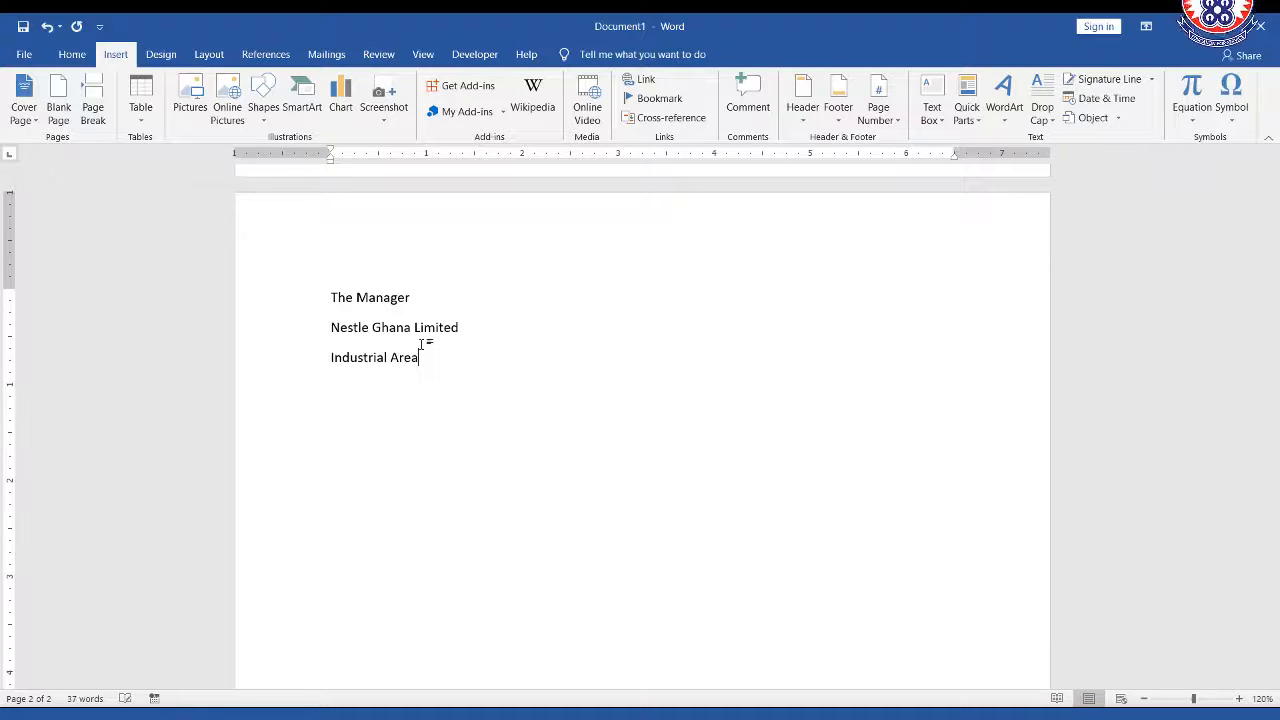
type(" plot 1")
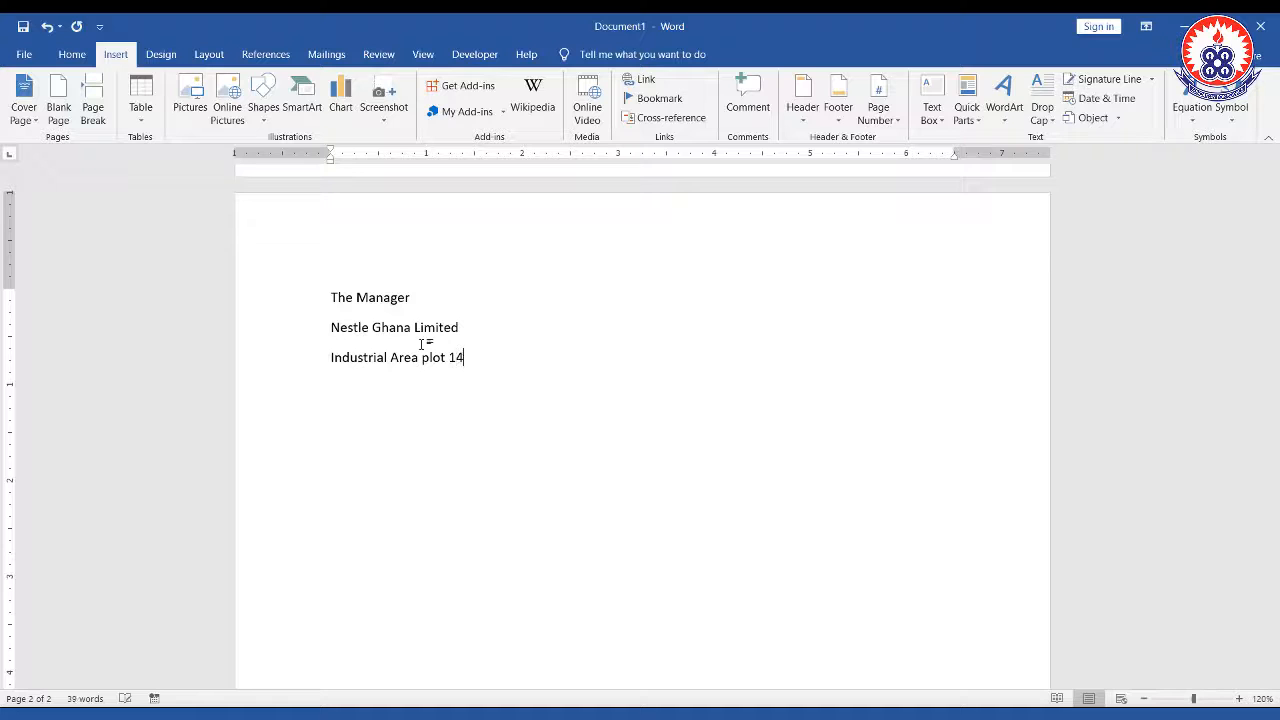
type("4")
key("Return")
type("Acc")
- Write the salutation "Dear Sir/ Madam," two blank lines below the recipient's address
type("d")
type("Dear")
type(" Sir/ Madam,")
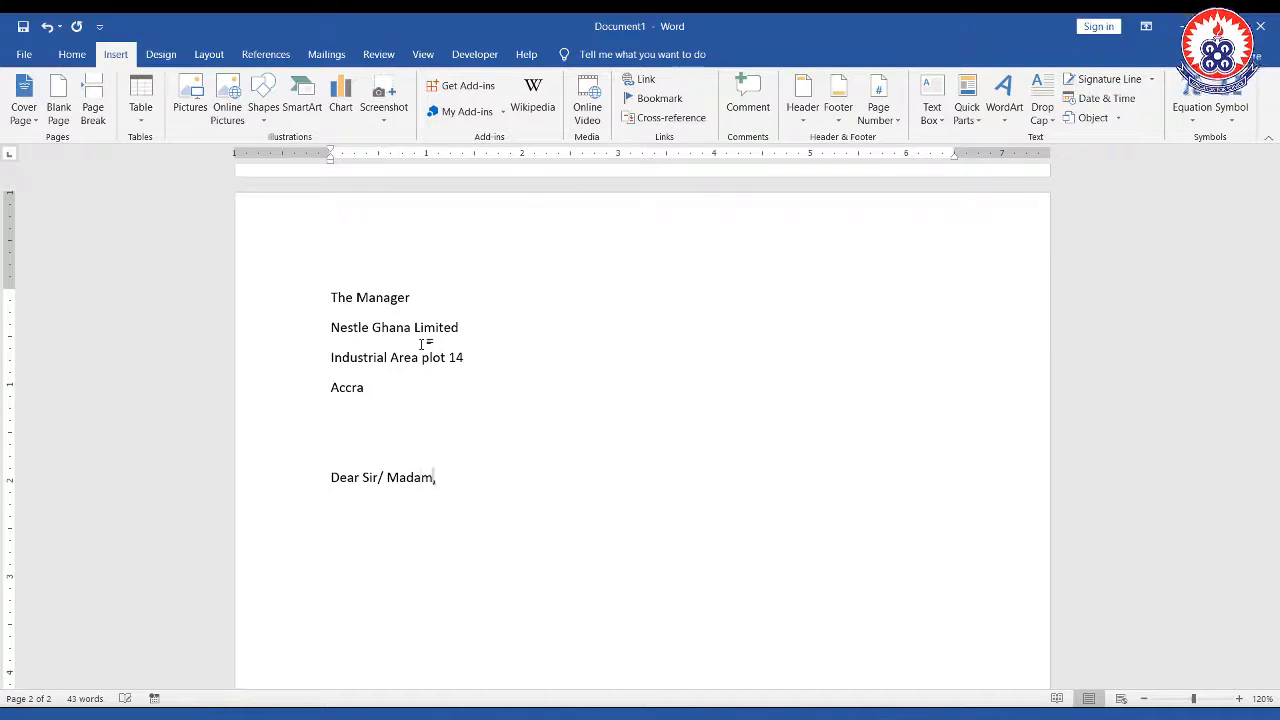
key("Return")
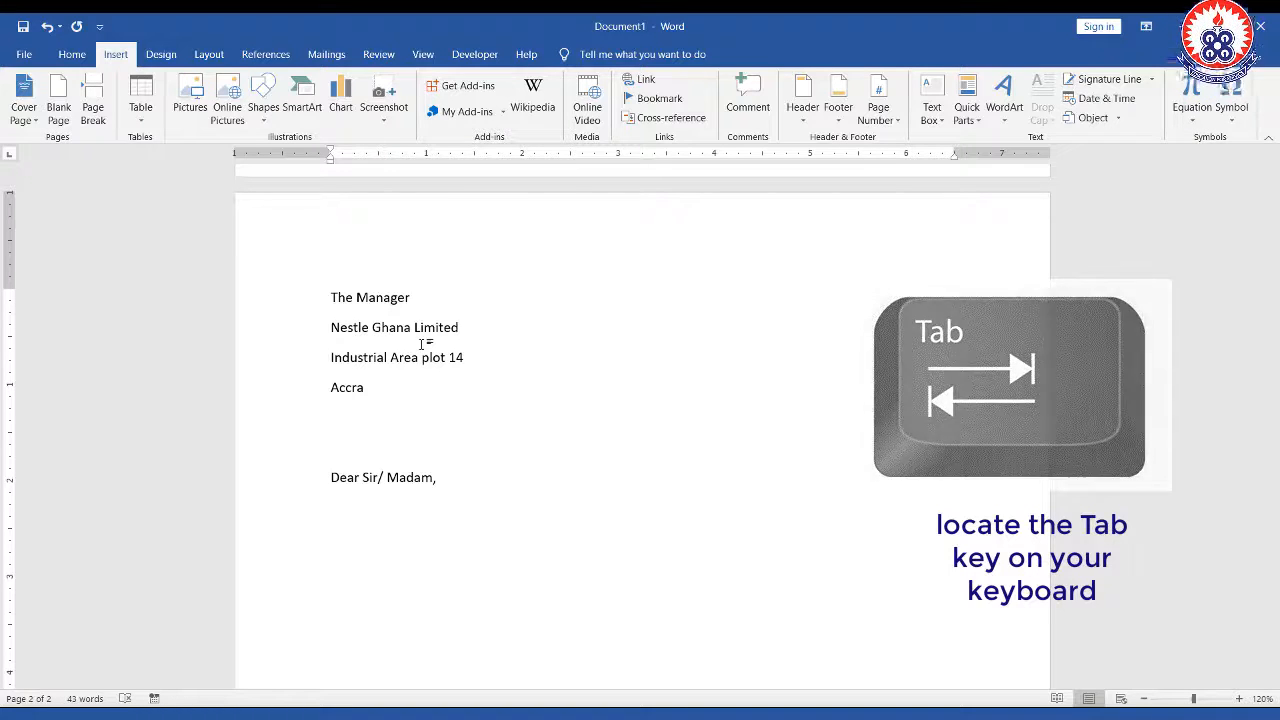
- Write the indented subject line "Application for Sponsorship" below the salutation and correct its misspelled last word with the suggested spelling
type("Applic")
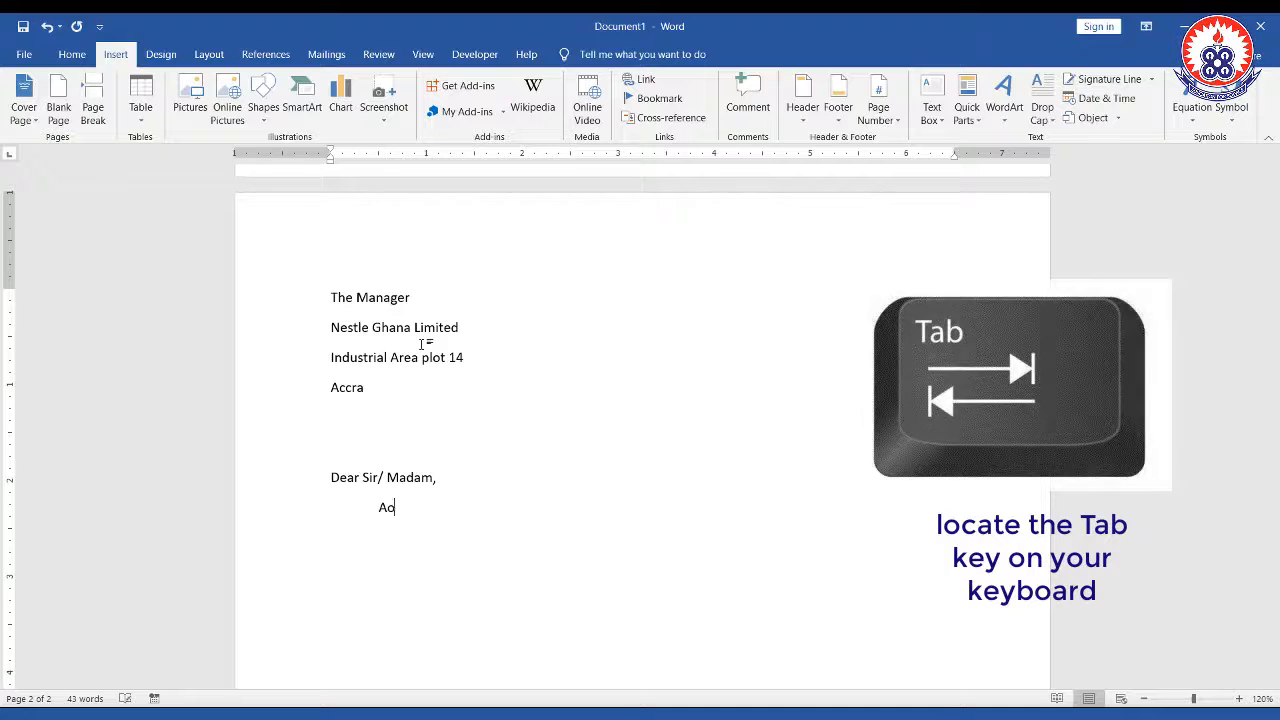
type("ation ")
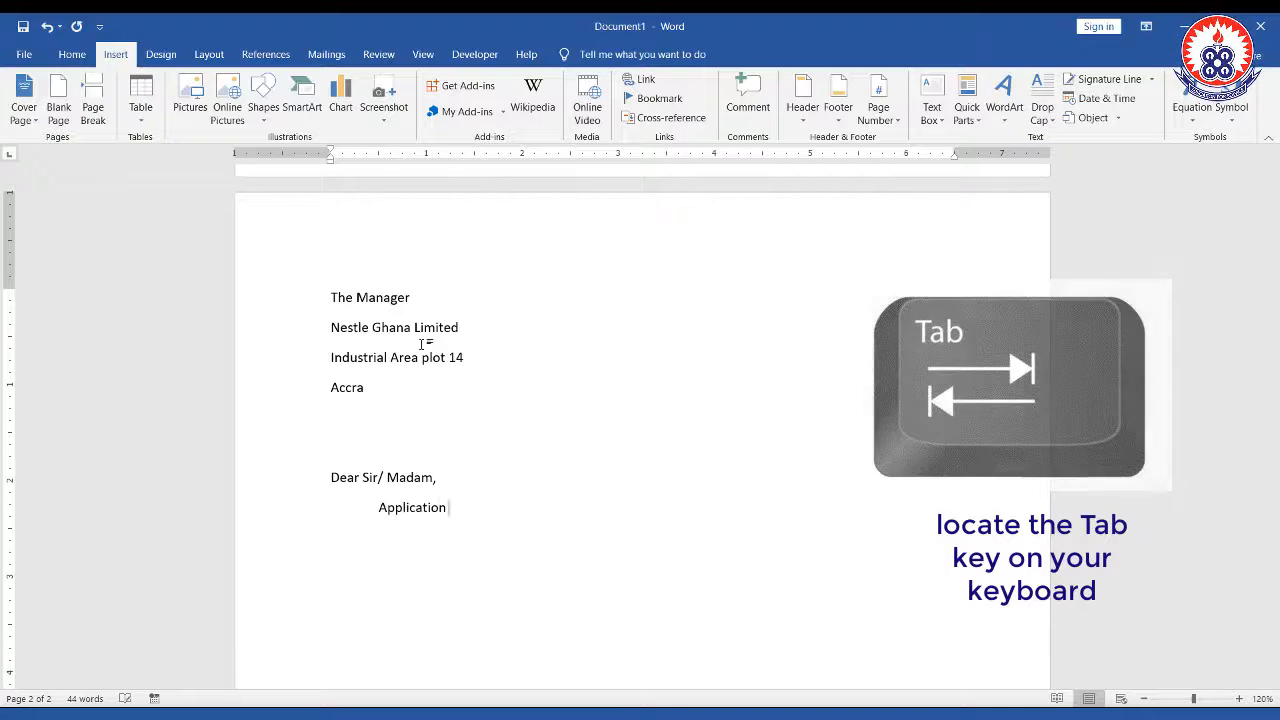
type("for Sup")
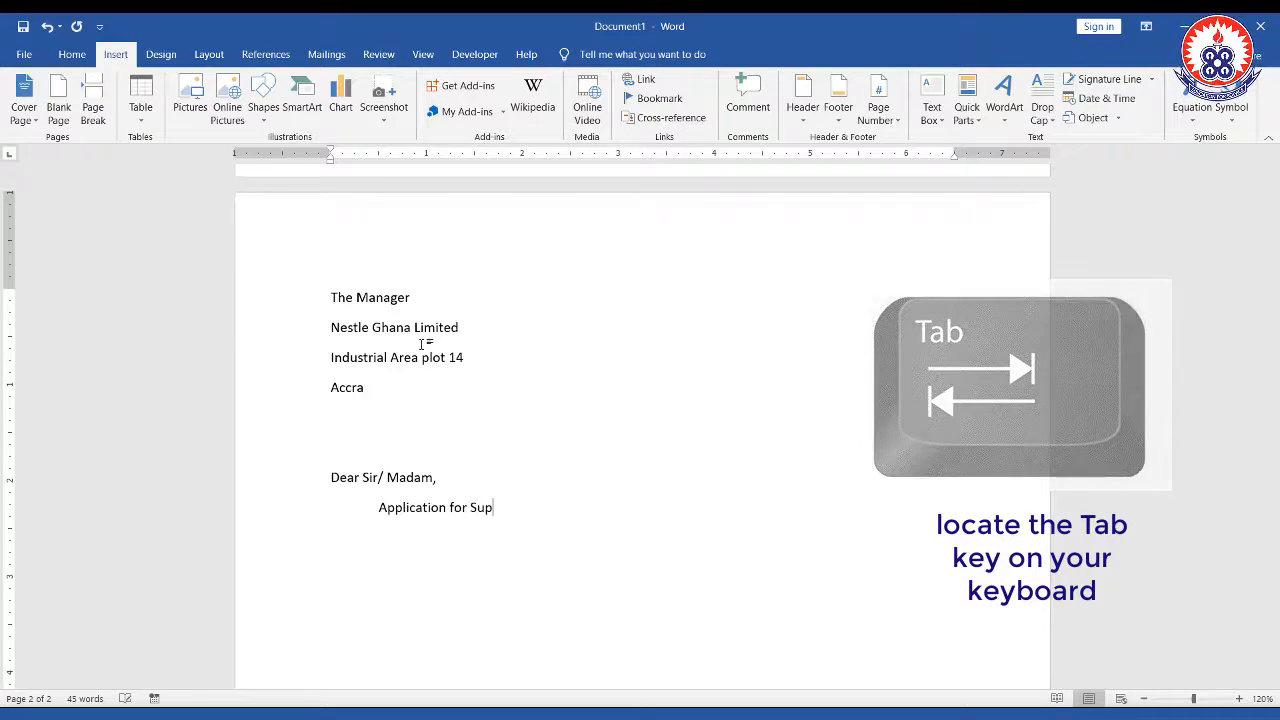
key("BackSpace")
key("BackSpace")
type("p")
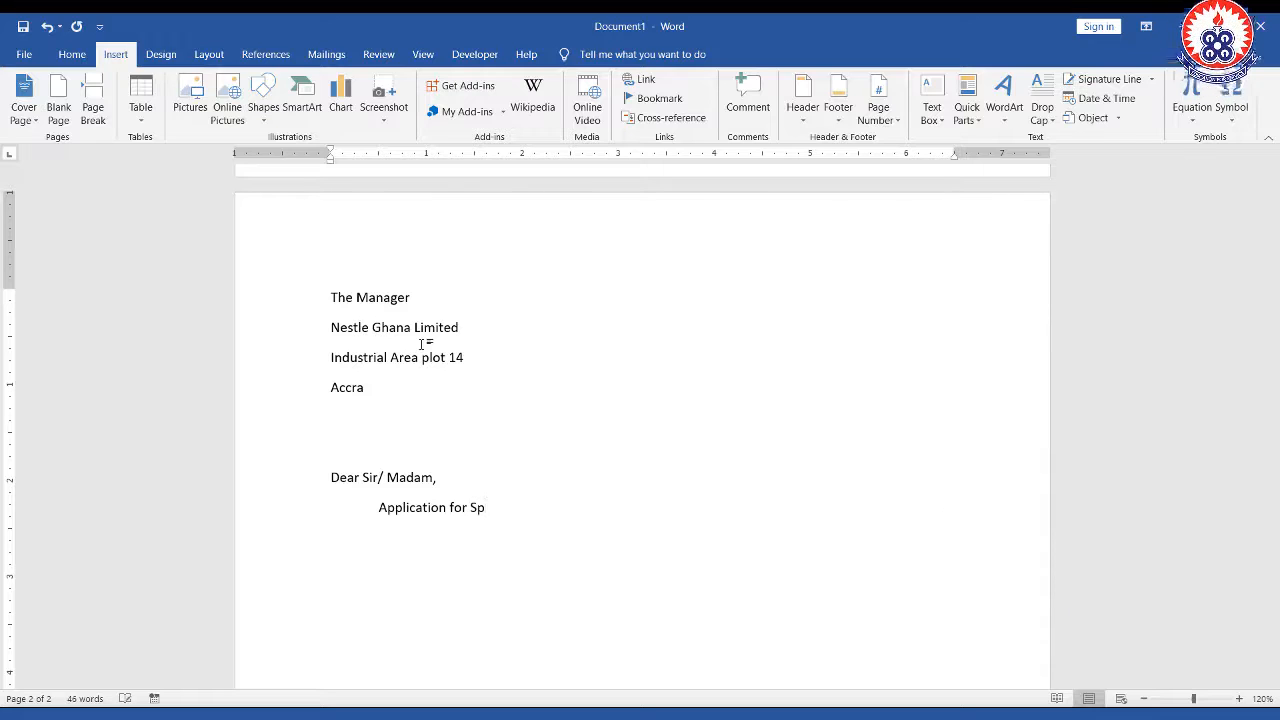
key("BackSpace")
type("ponsorshhip")
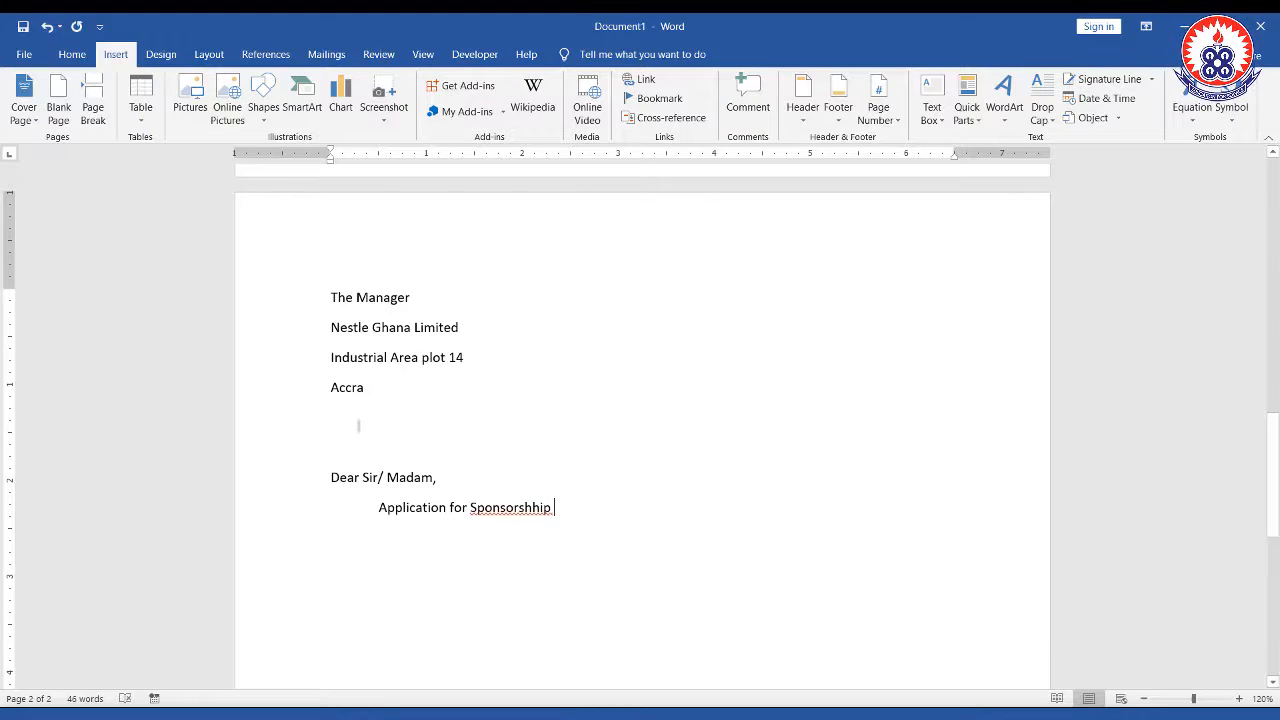
right_click(538, 509)
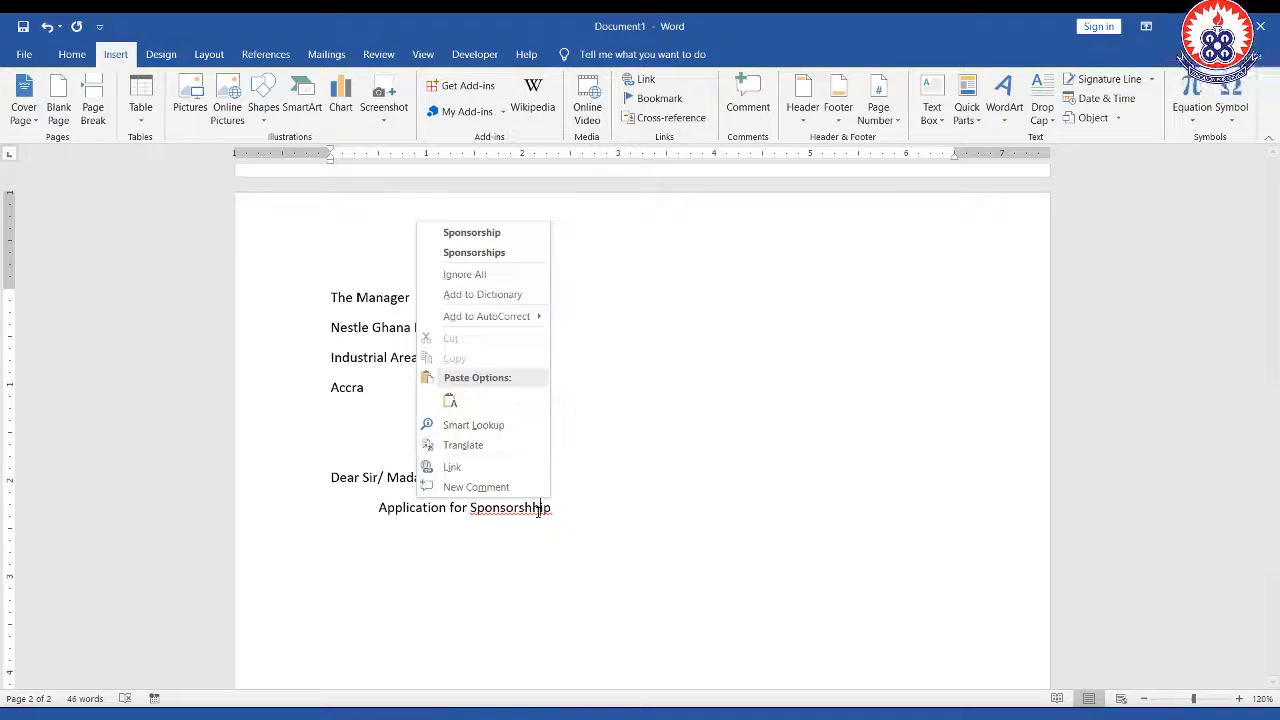
left_click(524, 236)
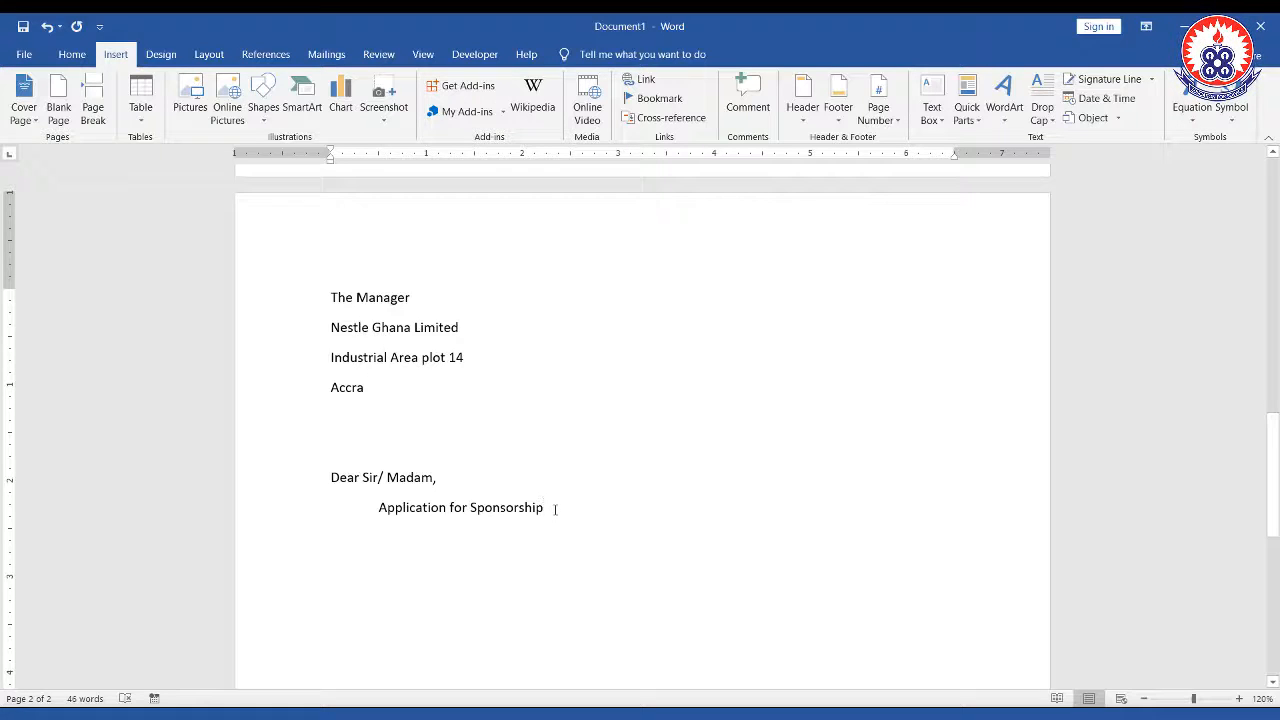
- Try centering the "Application for Sponsorship" line and undo the alignment change
triple_click(424, 509)
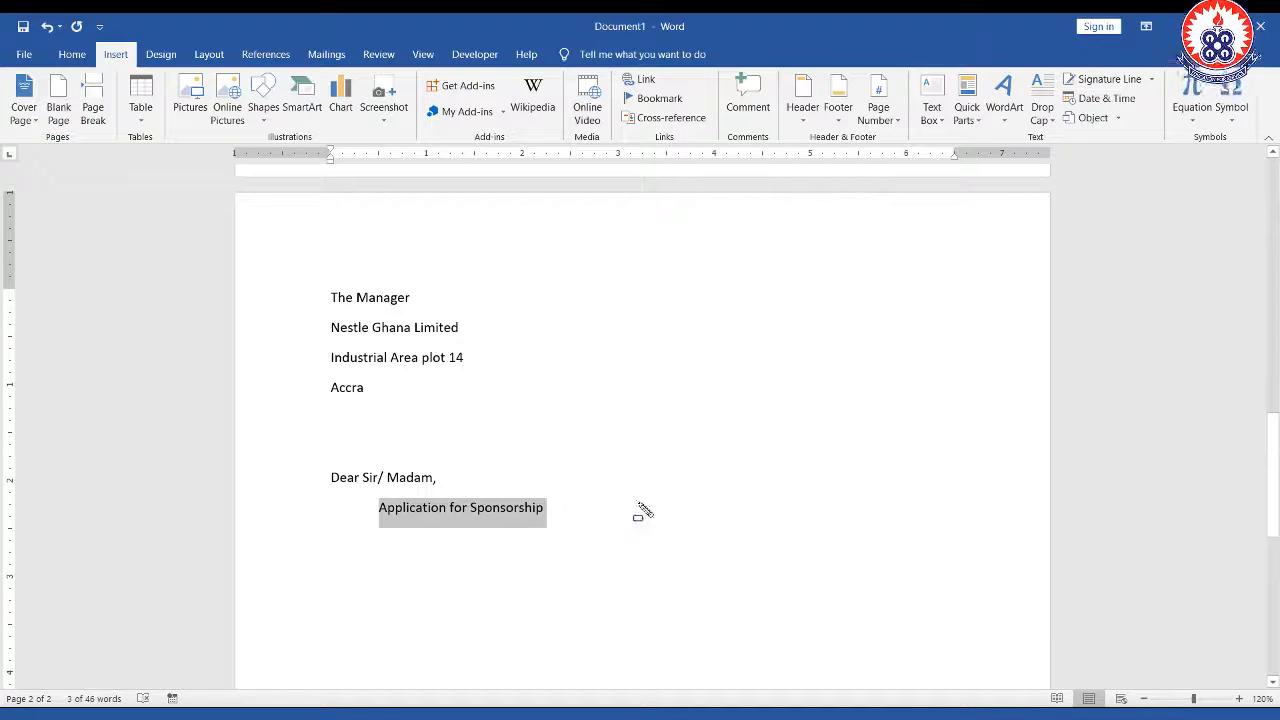
mouse_move(481, 486)
left_mouse_down()
mouse_move(646, 569)
mouse_move(798, 547)
mouse_move(846, 556)
left_mouse_up()
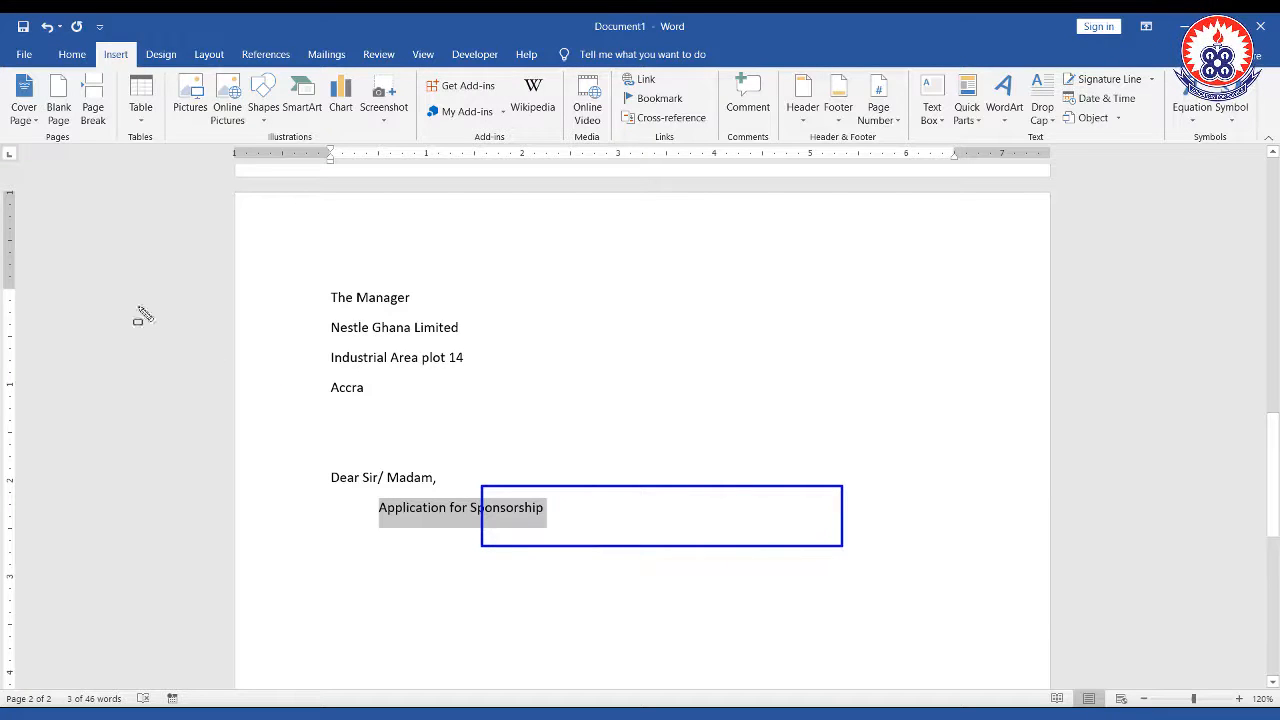
key("Escape")
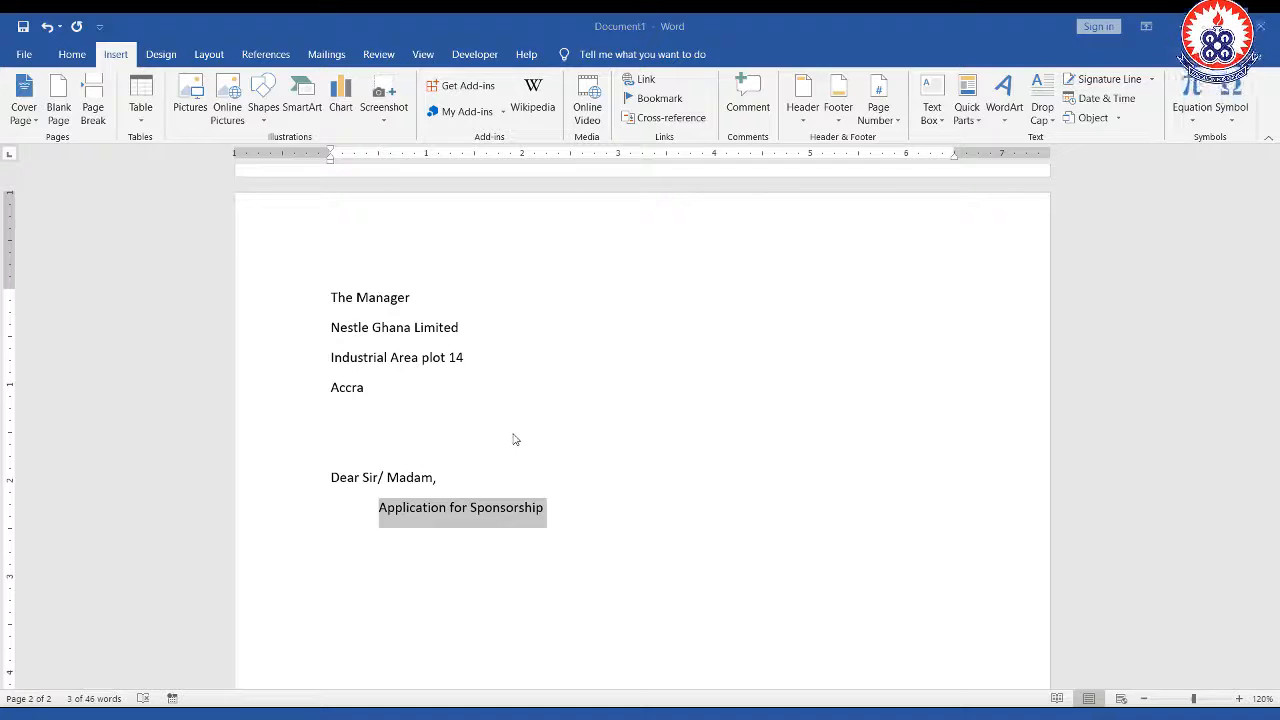
key("ctrl+e")
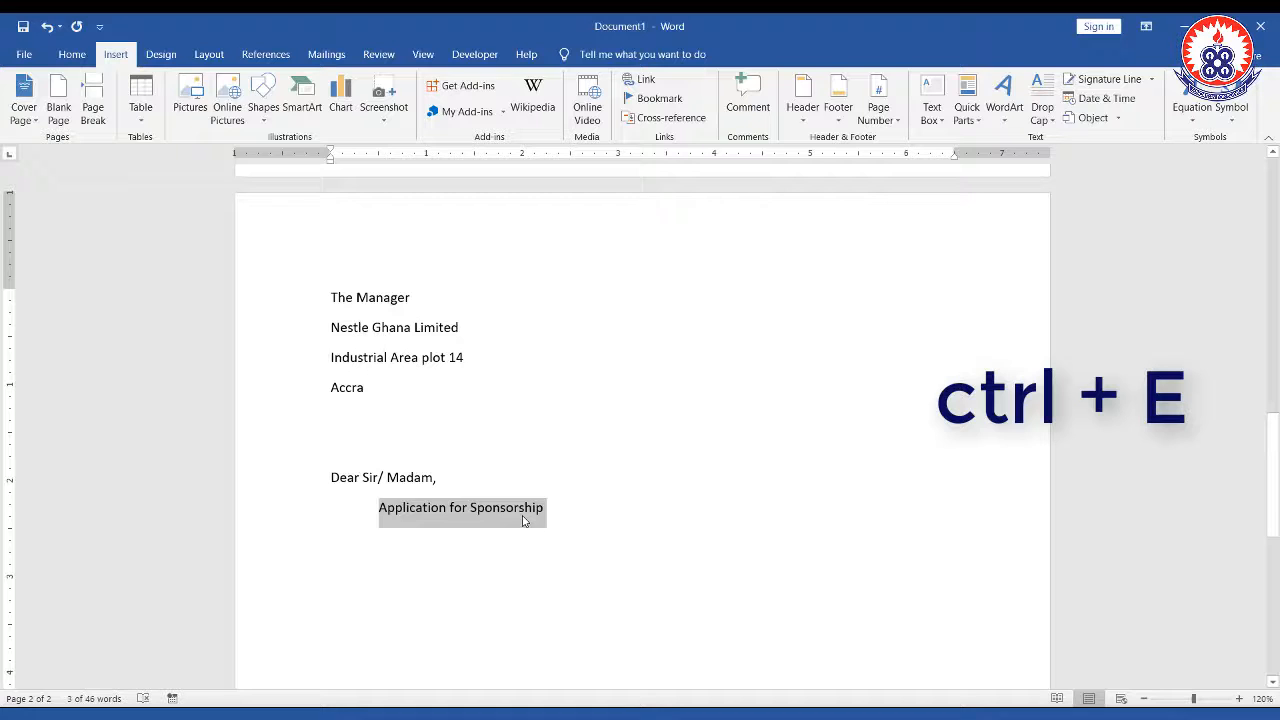
key("ctrl+e")
key("ctrl+z")
- Center the subject line "Application for Sponsorship" on the page
left_click(72, 55)
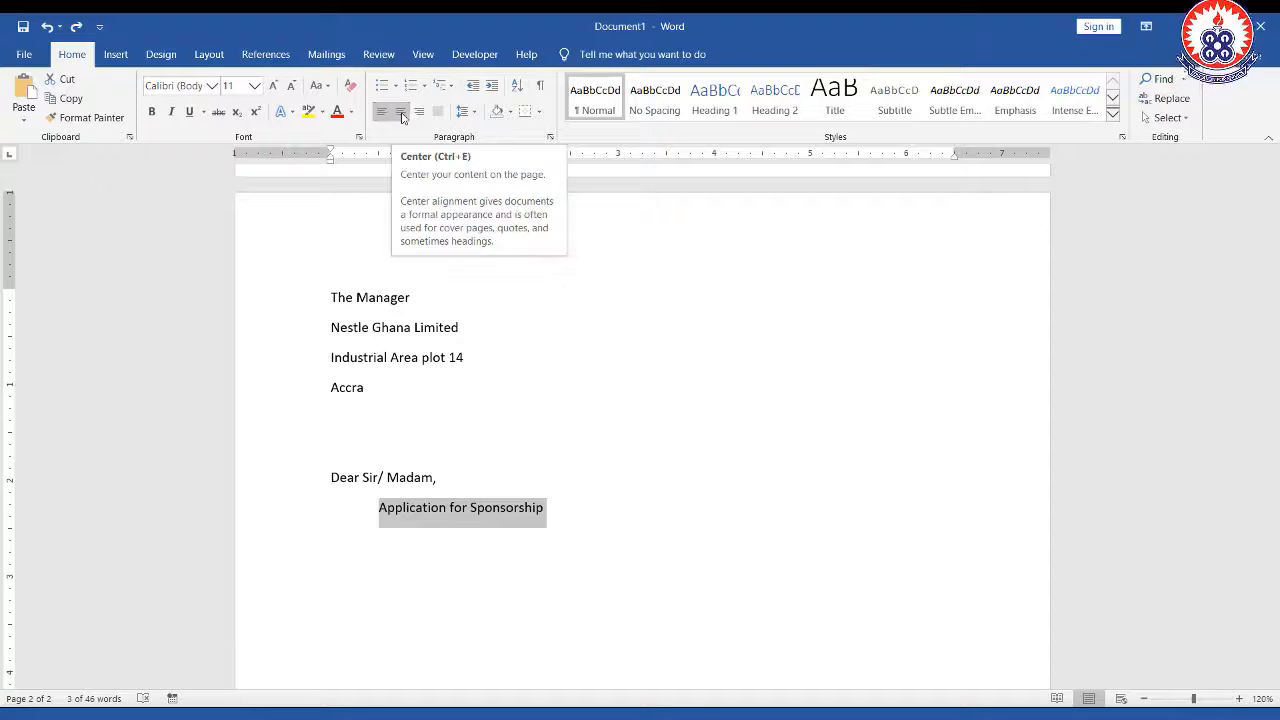
left_click(400, 112)
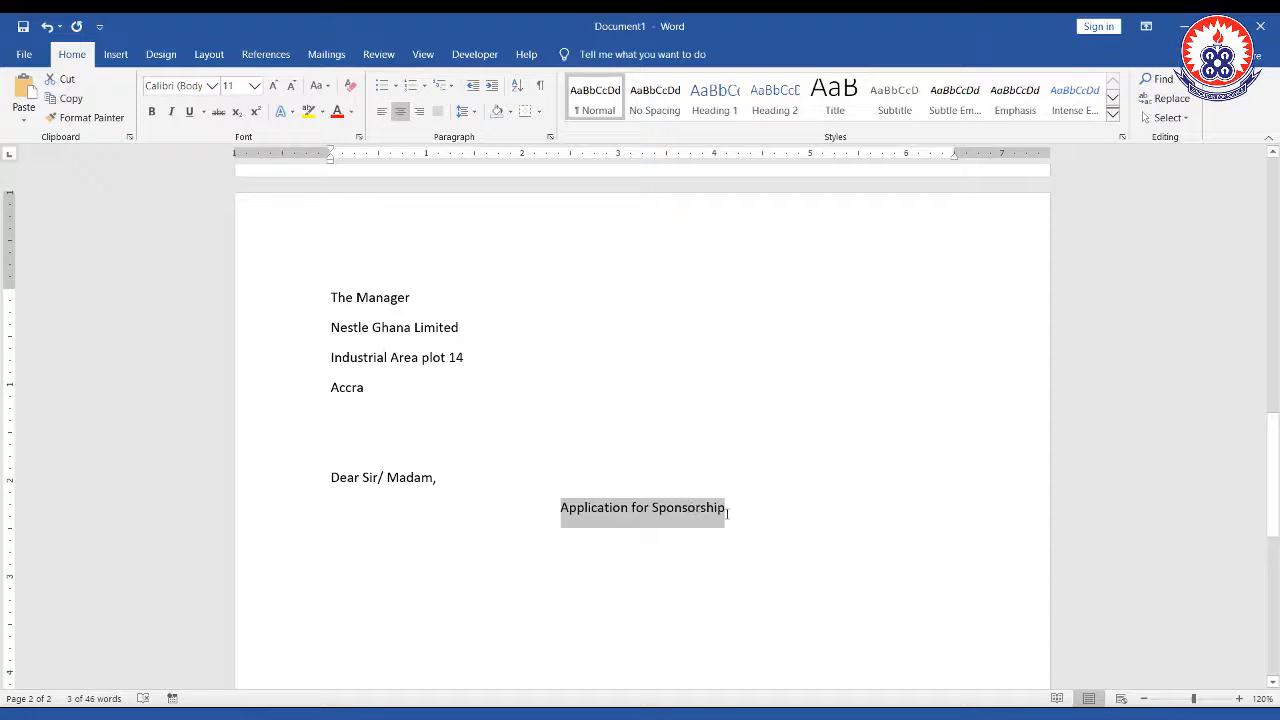
left_click(735, 512)
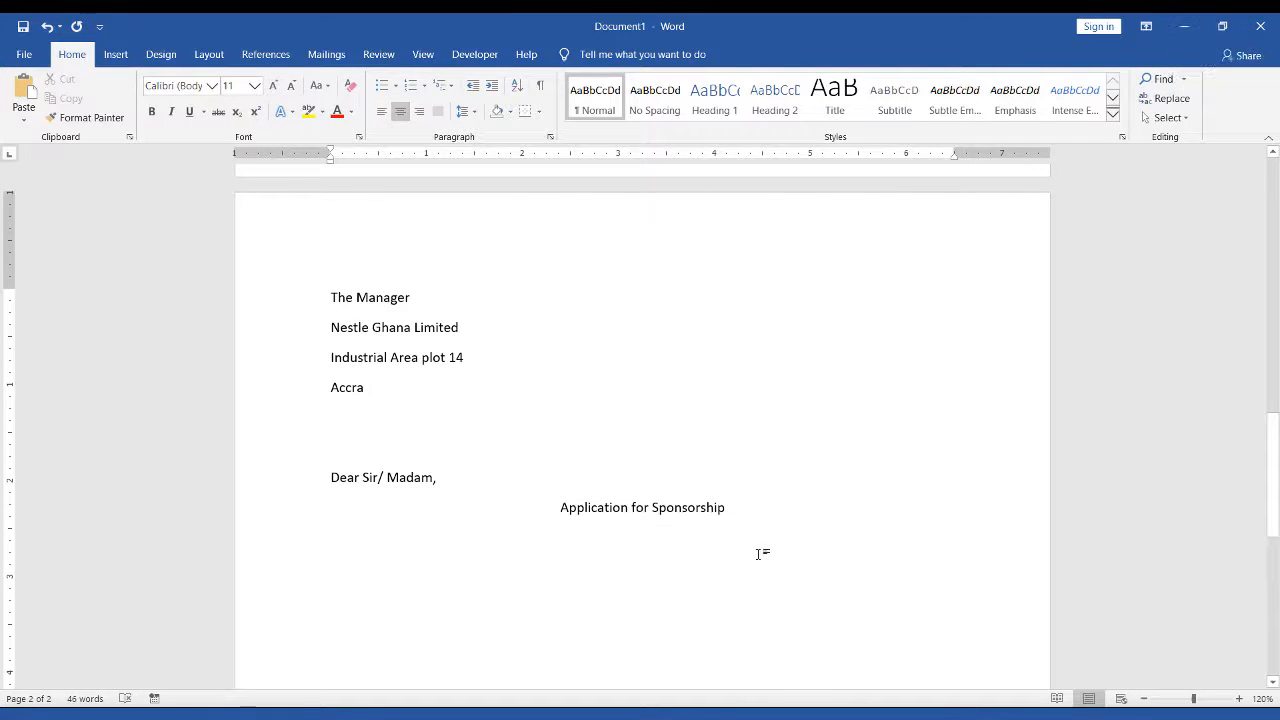
- Format the subject line as bold, underlined, 14 pt text in uppercase
left_click_drag(729, 506, 583, 517)
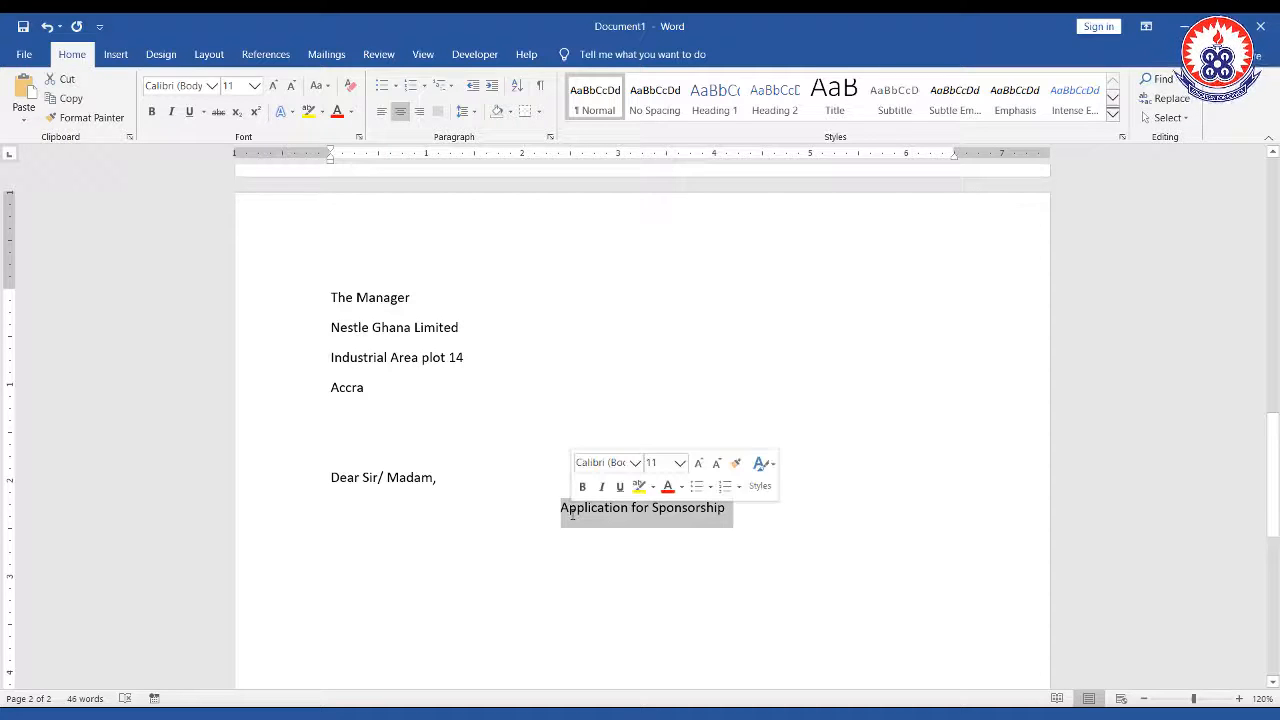
left_click(151, 111)
left_click(272, 86)
left_click(272, 86)
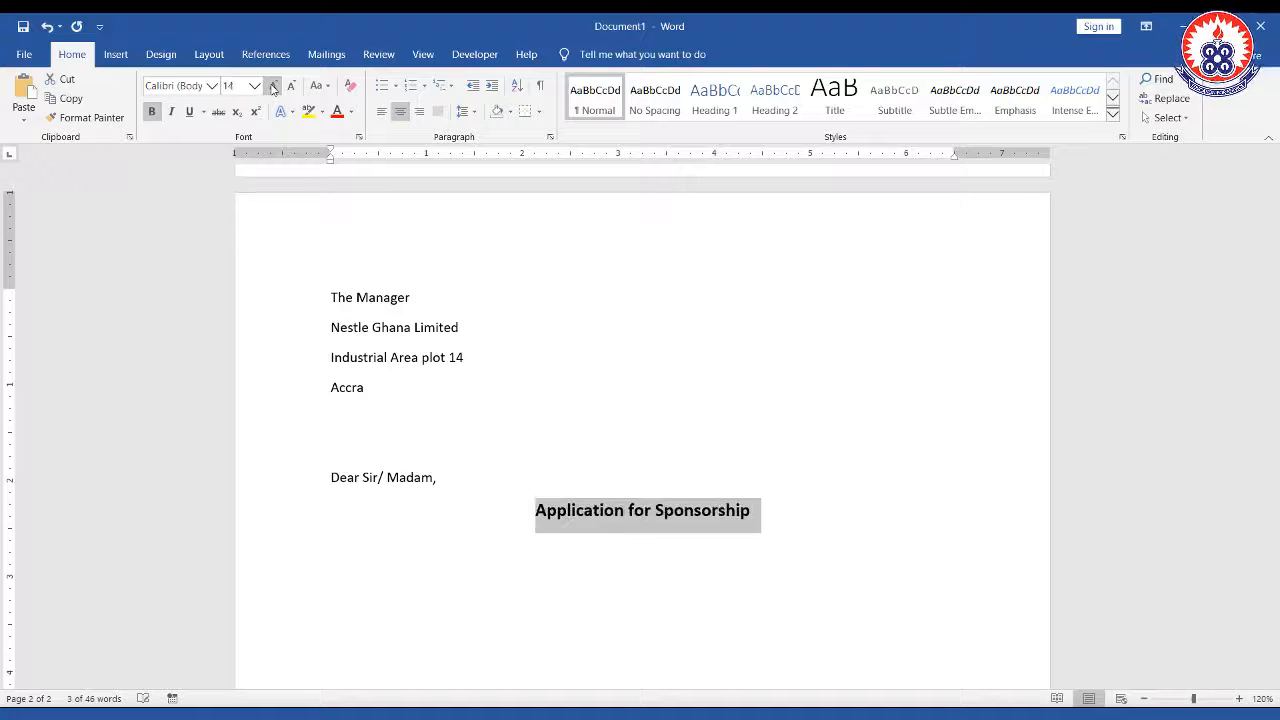
left_click(190, 113)
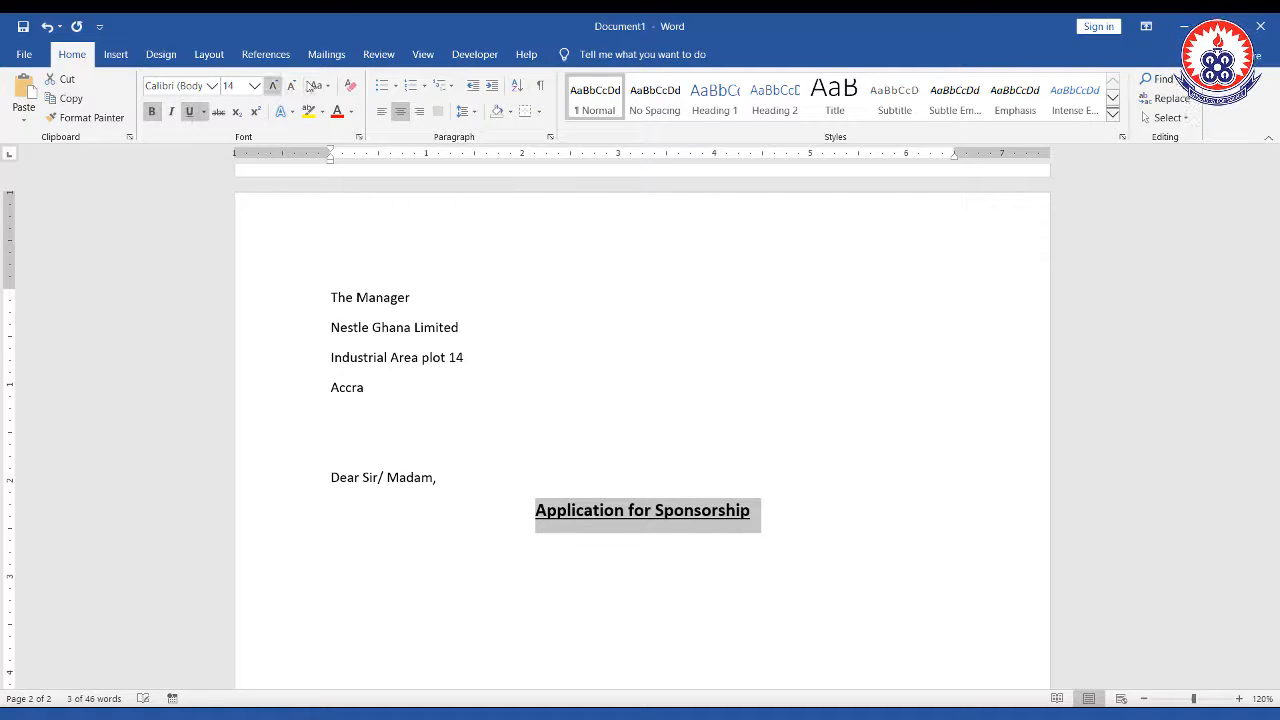
left_click(329, 88)
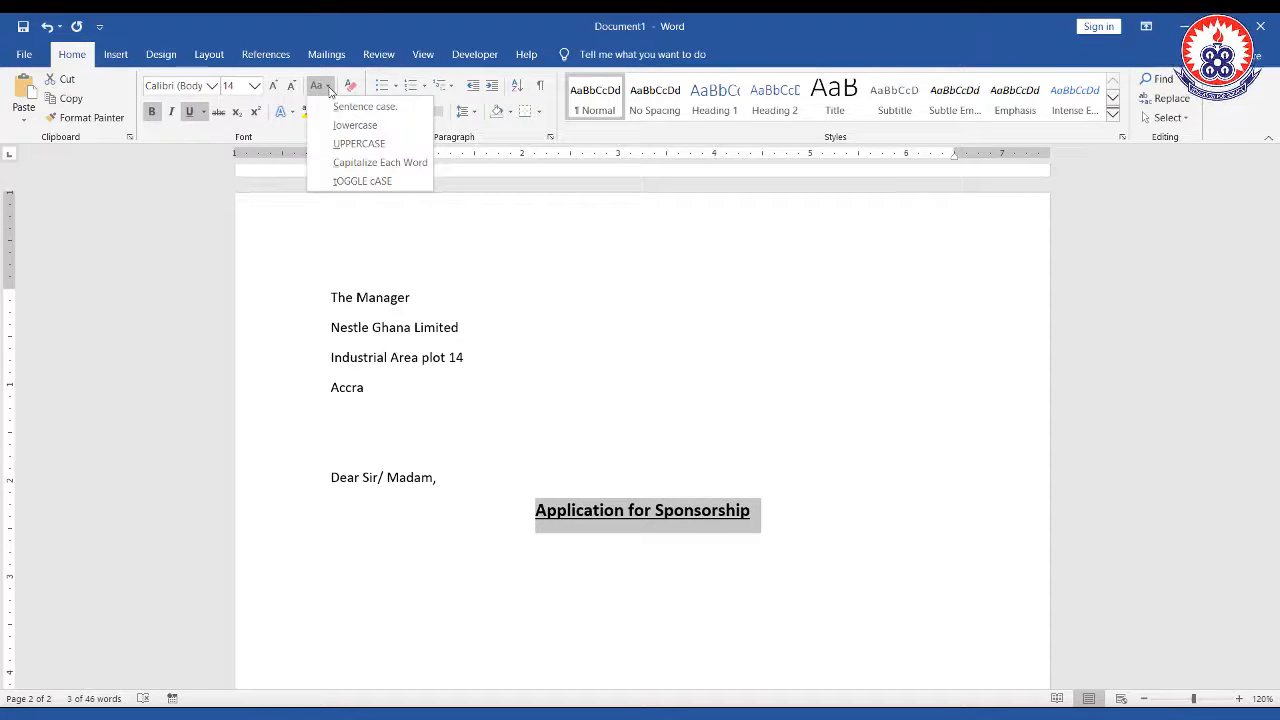
left_click(362, 144)
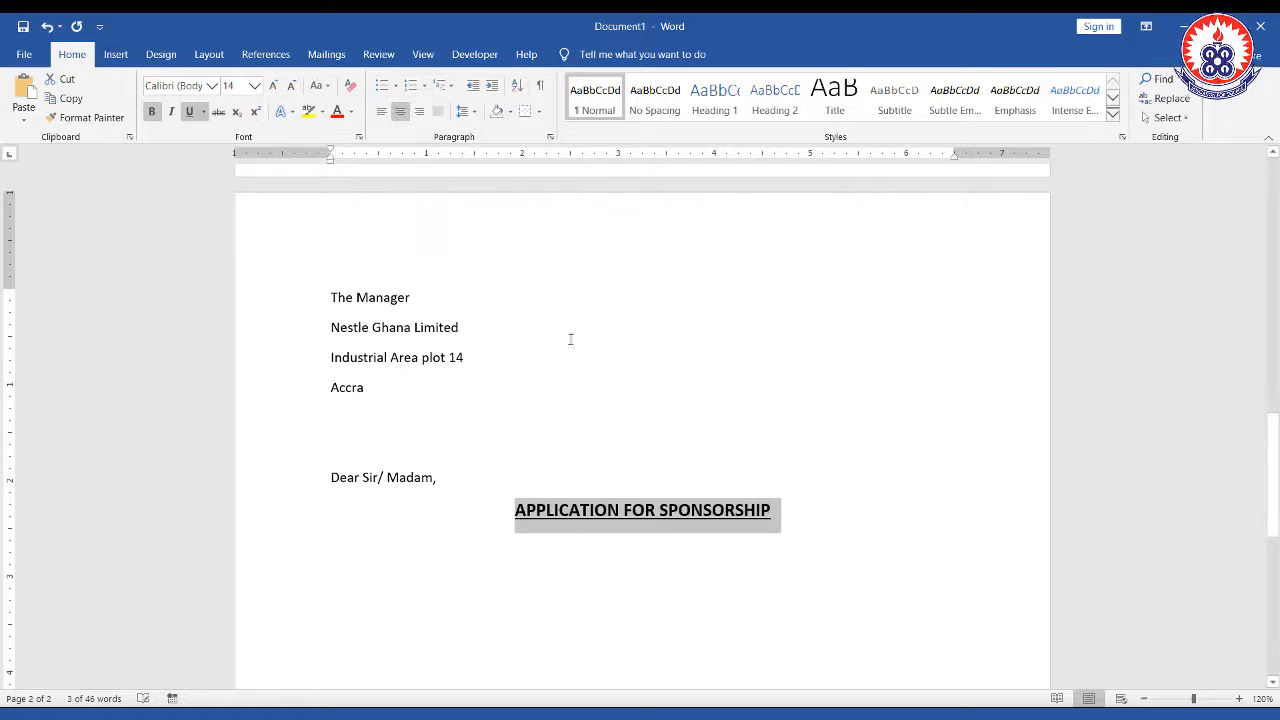
left_click(629, 572)
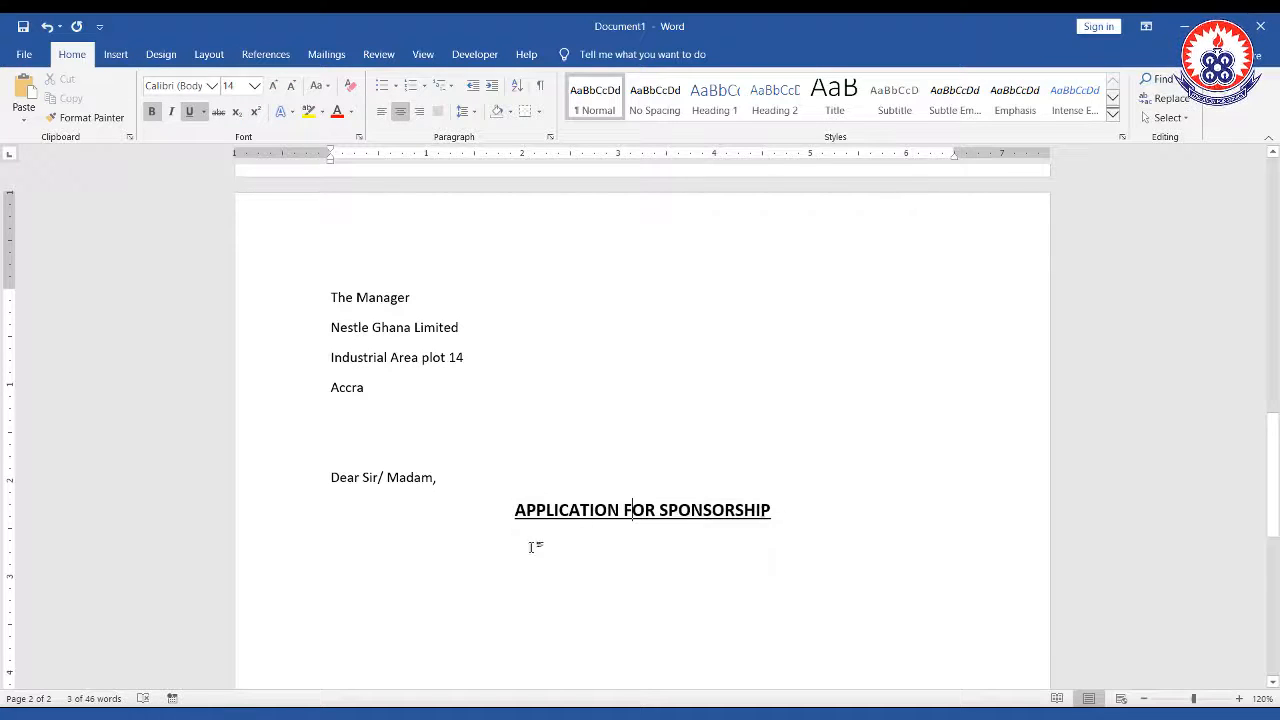
- Generate two placeholder paragraphs of three sentences each below the subject line with =rand(2,3)
left_click(334, 544)
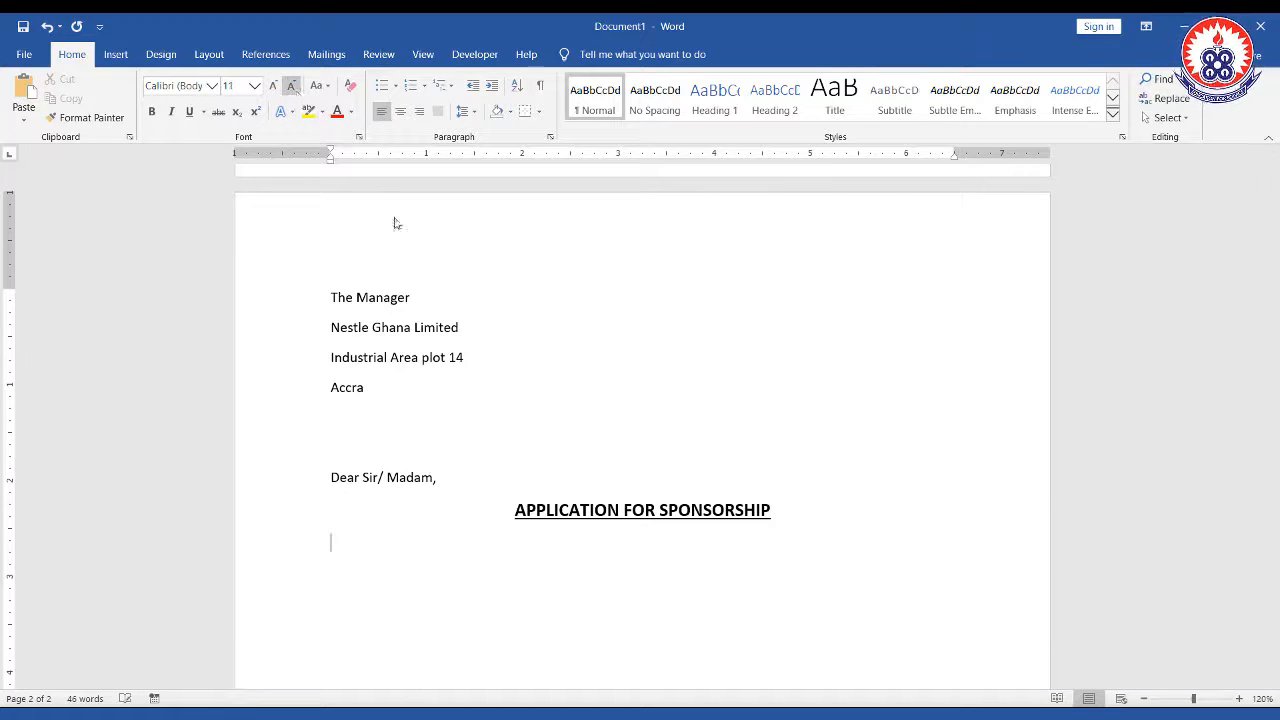
key("Tab")
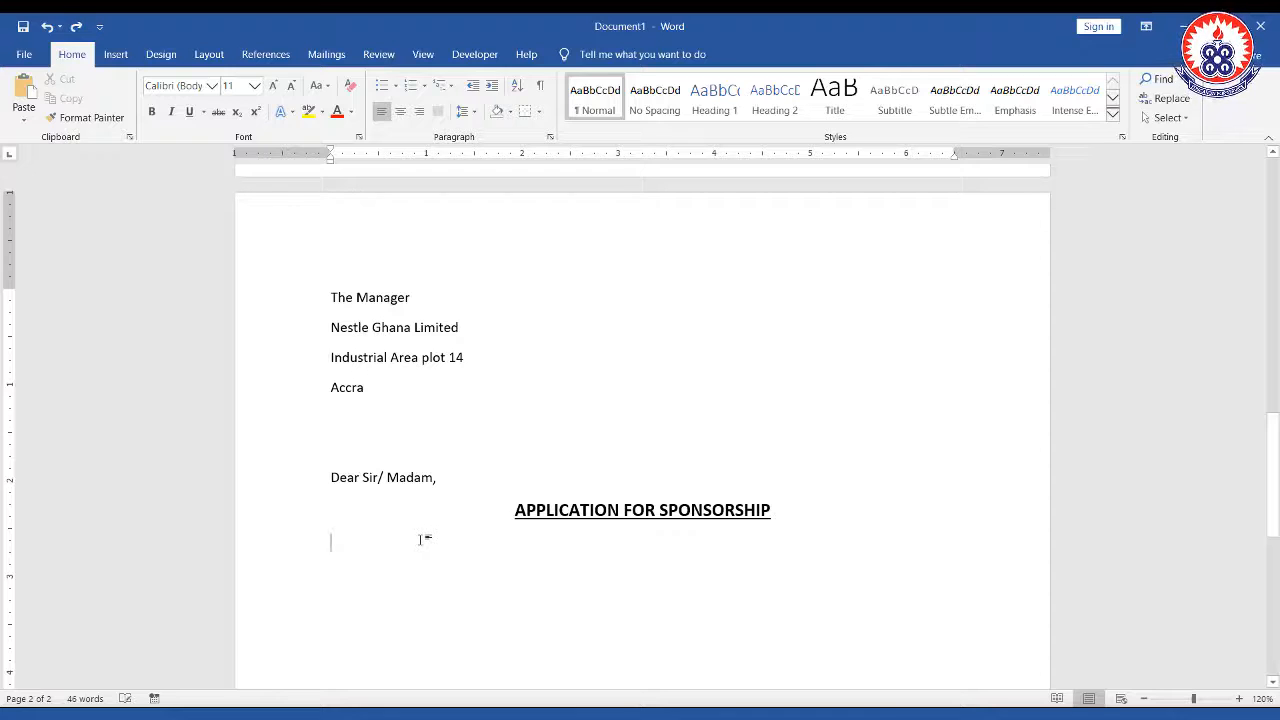
mouse_move(320, 531)
left_mouse_down()
mouse_move(340, 562)
mouse_move(405, 573)
left_mouse_up()
left_click(320, 528)
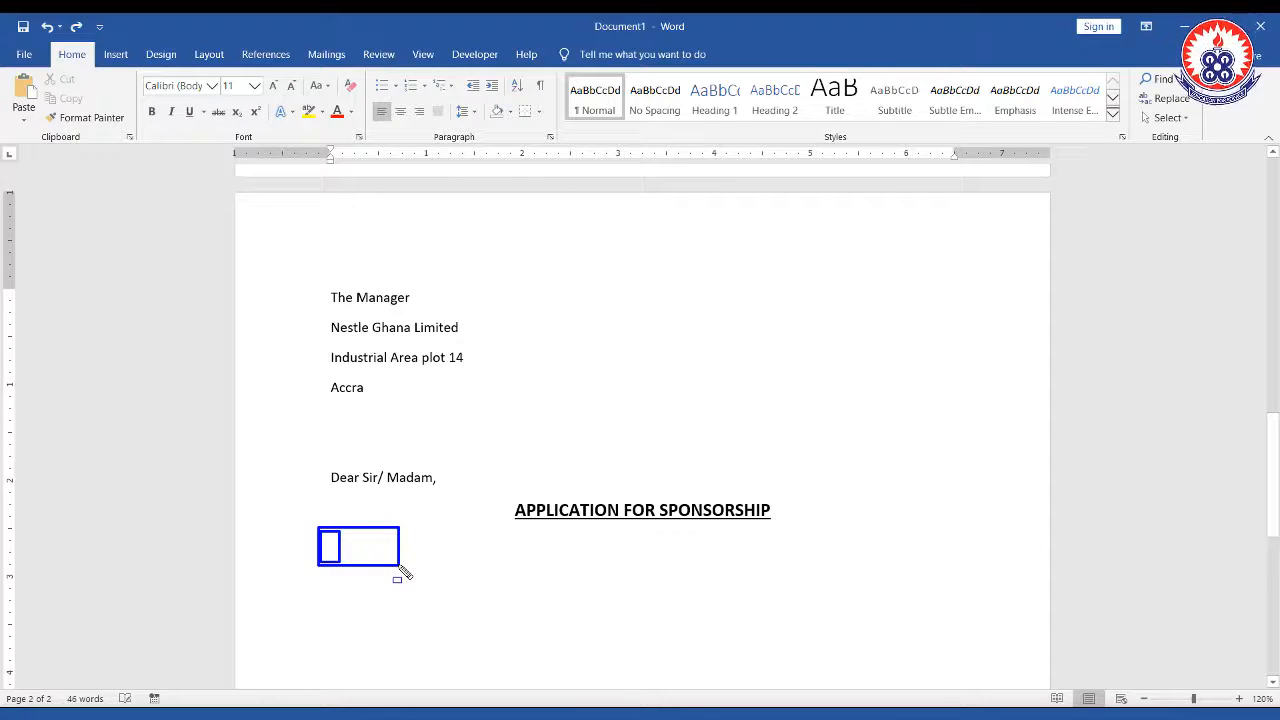
key("Escape")
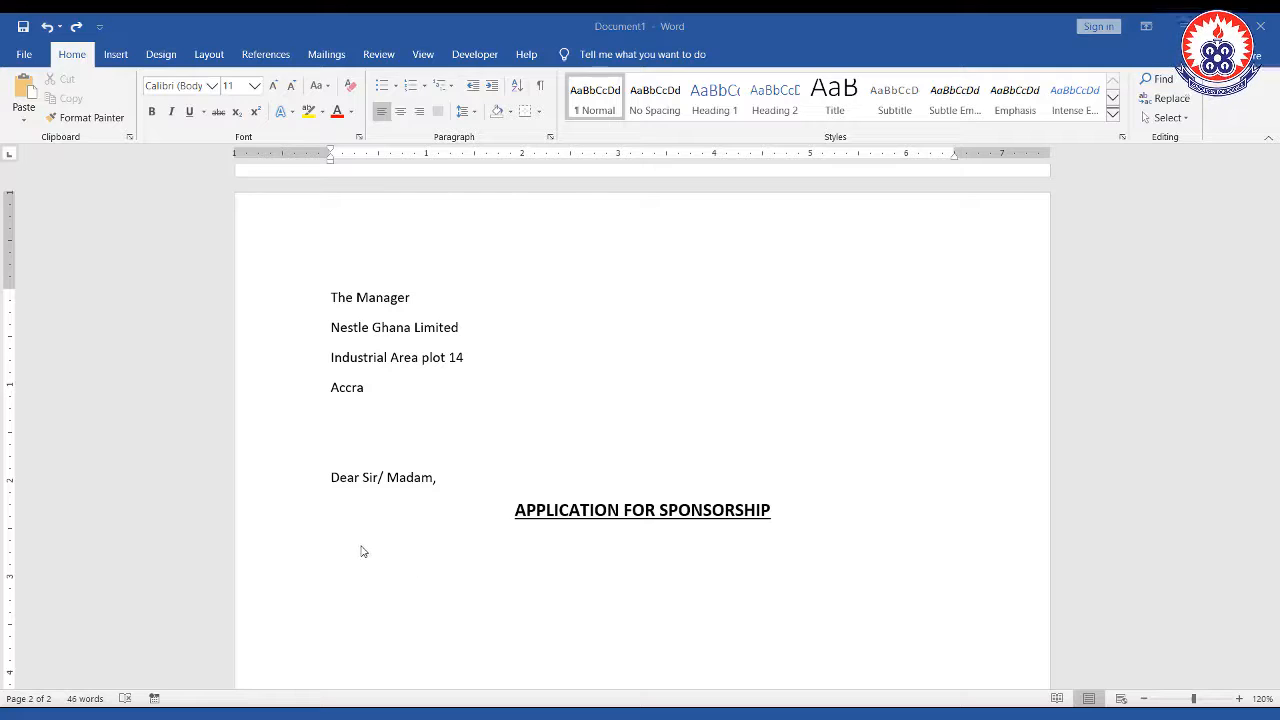
left_click(361, 546)
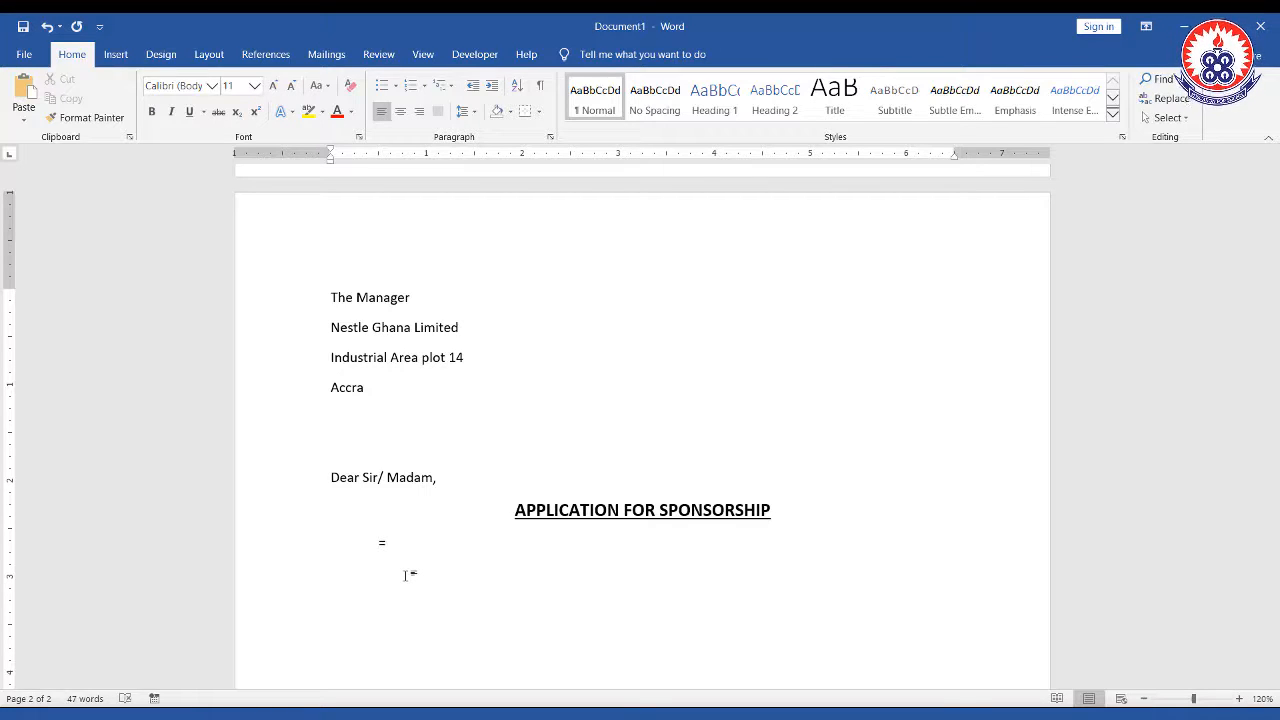
type("rand(")
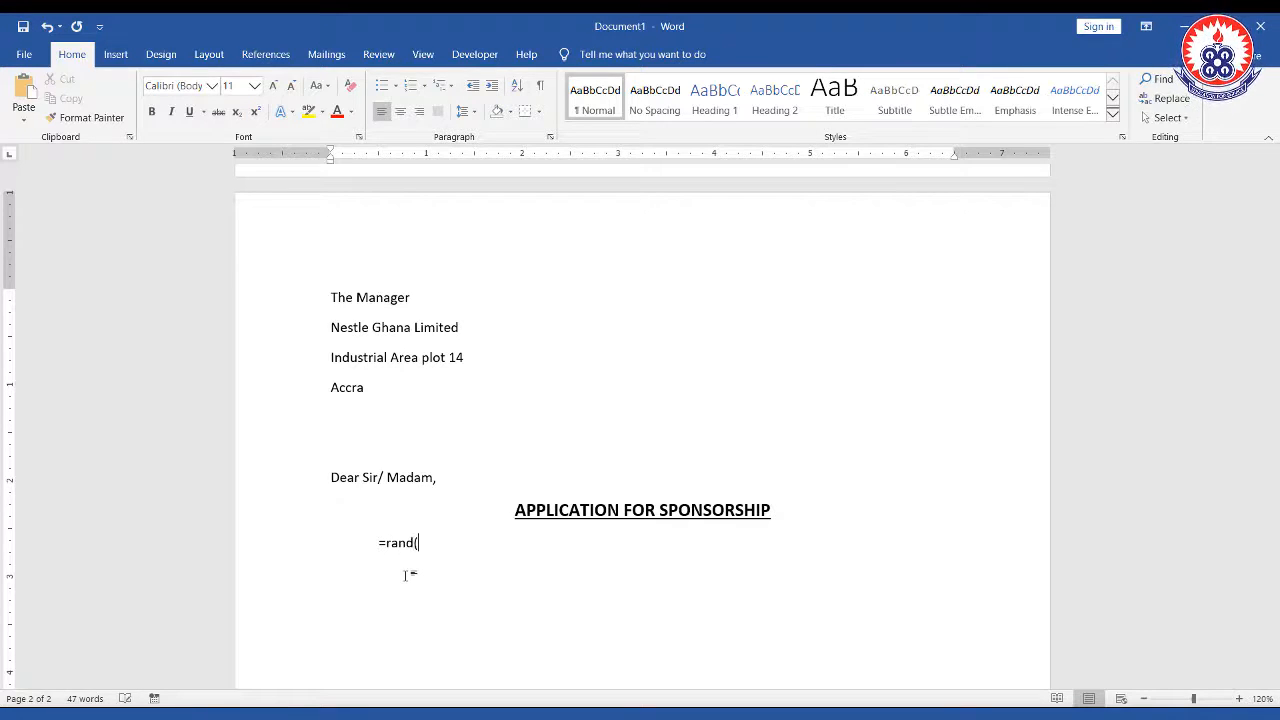
type("2,3)")
key("Return")
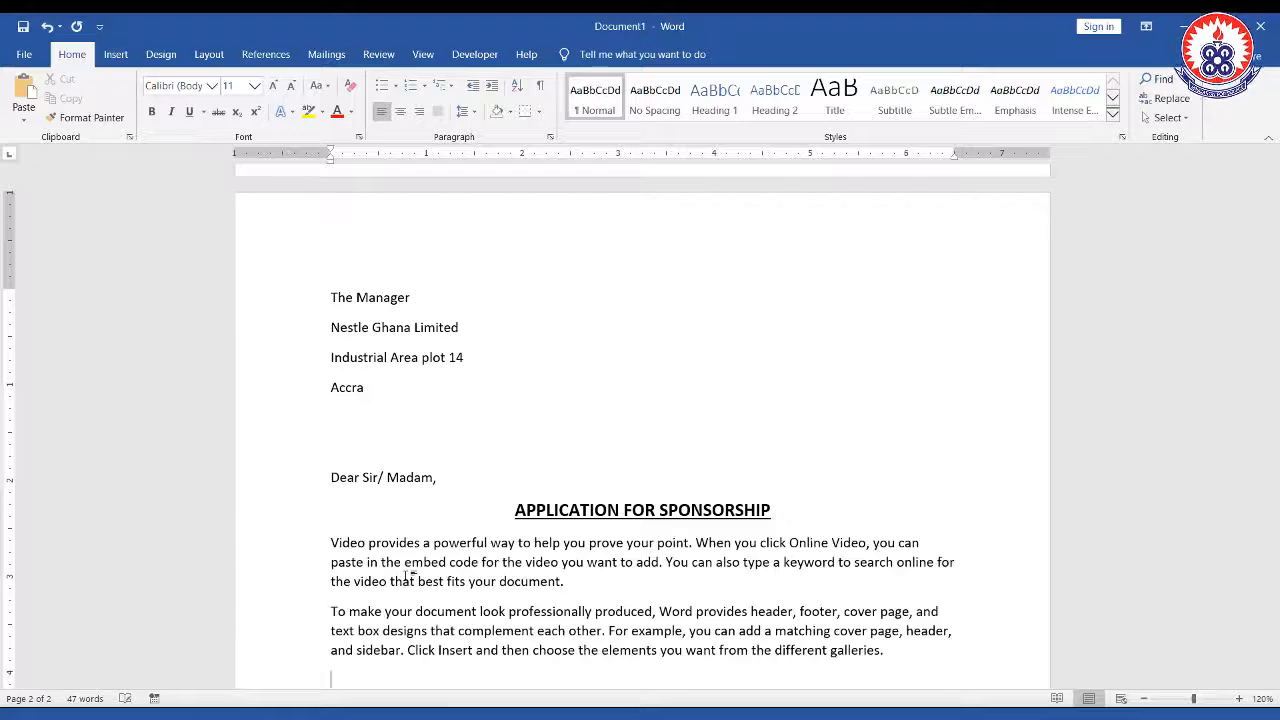
- Indent the first line of both body paragraphs by one tab stop
left_click(333, 546)
key("Tab")
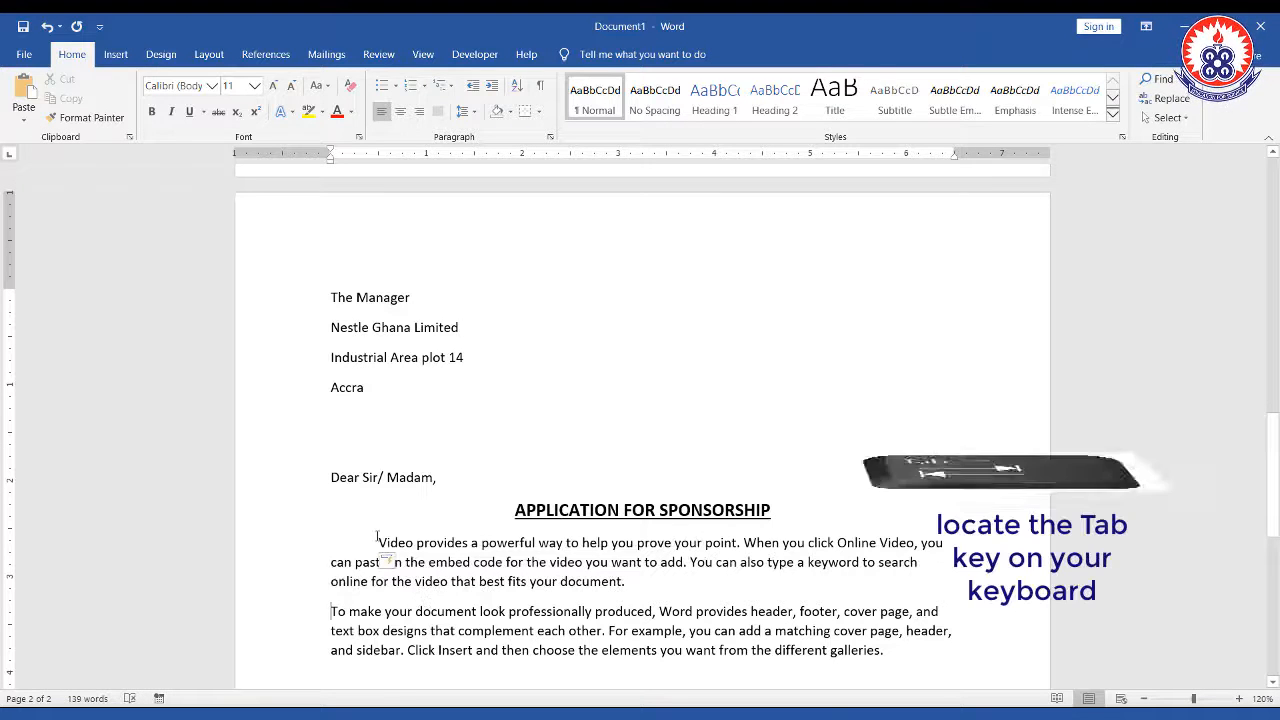
key("BackSpace")
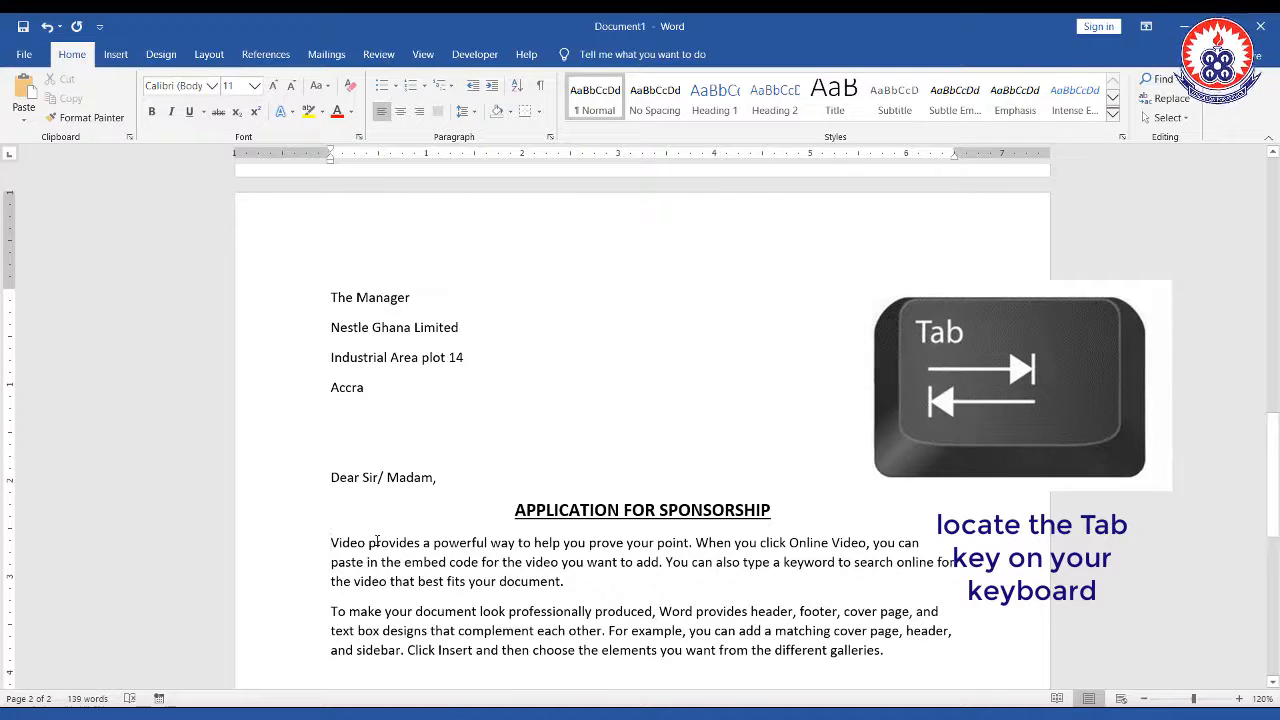
key("Tab")
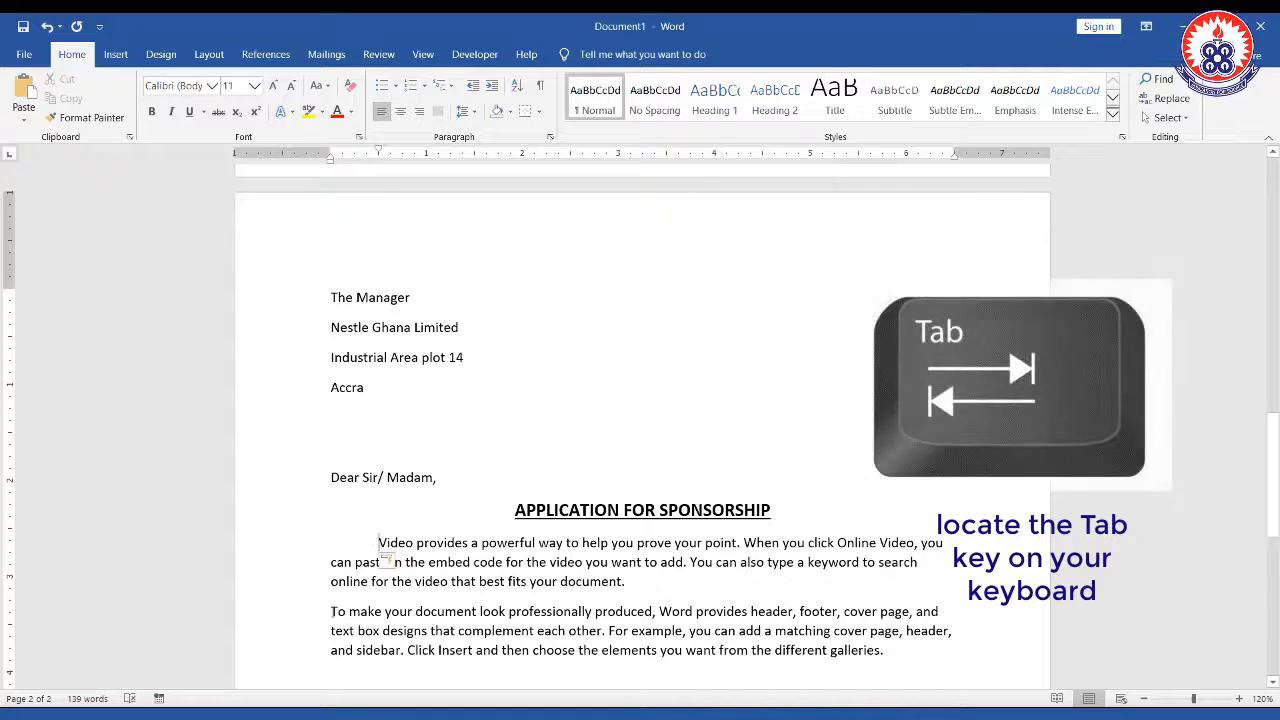
key("Tab")
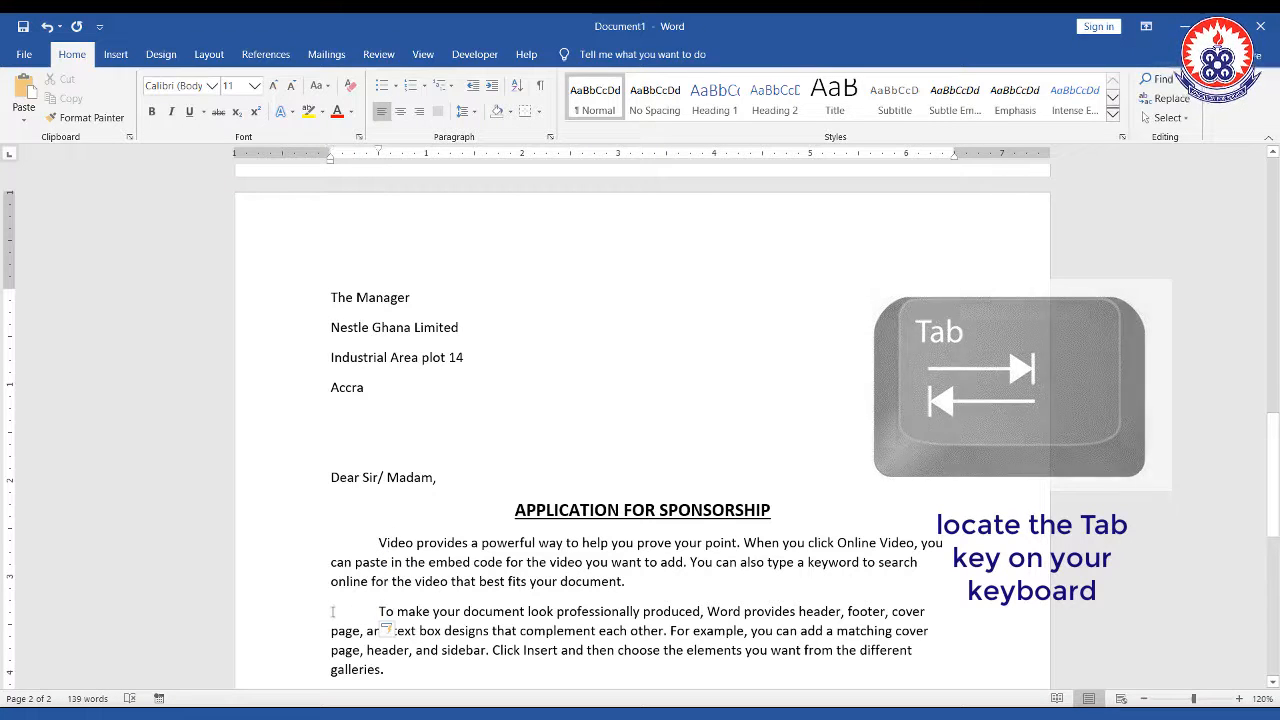
- Write the unindented closing "Yours faithfully," below the last body paragraph, leaving an empty line between them
scroll(520, 590, "down", 6)
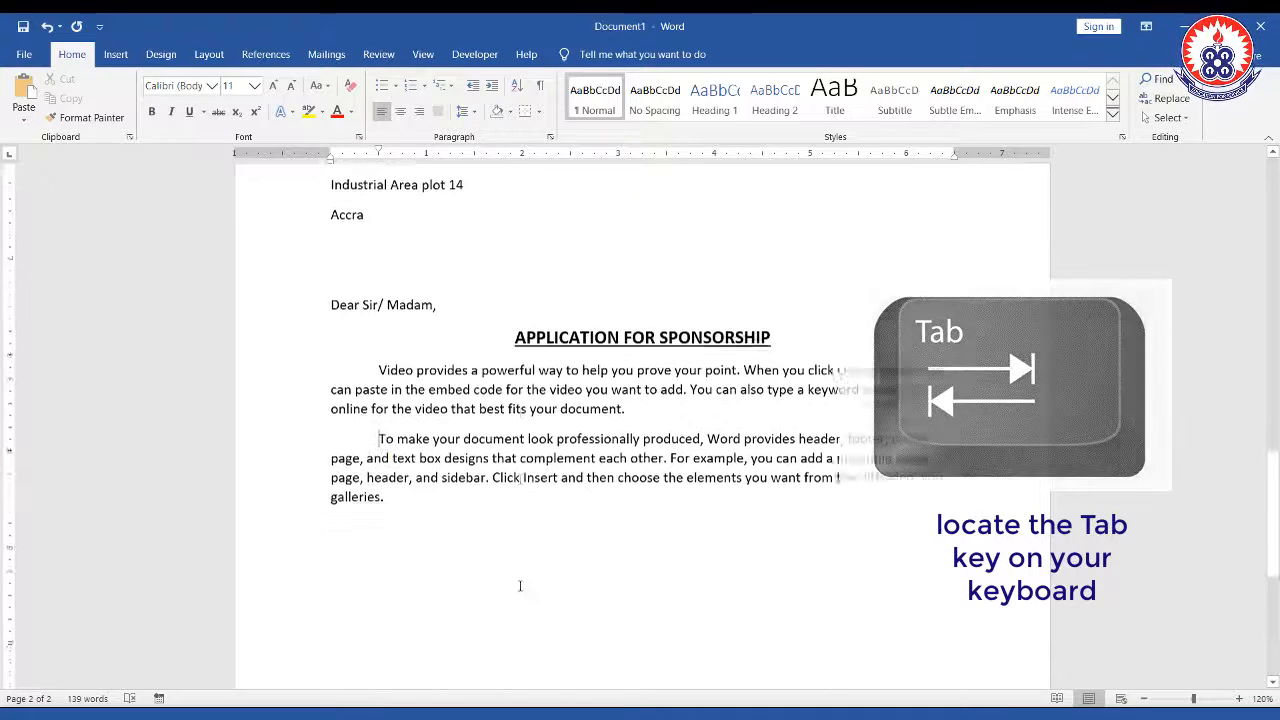
scroll(521, 556, "down", 1)
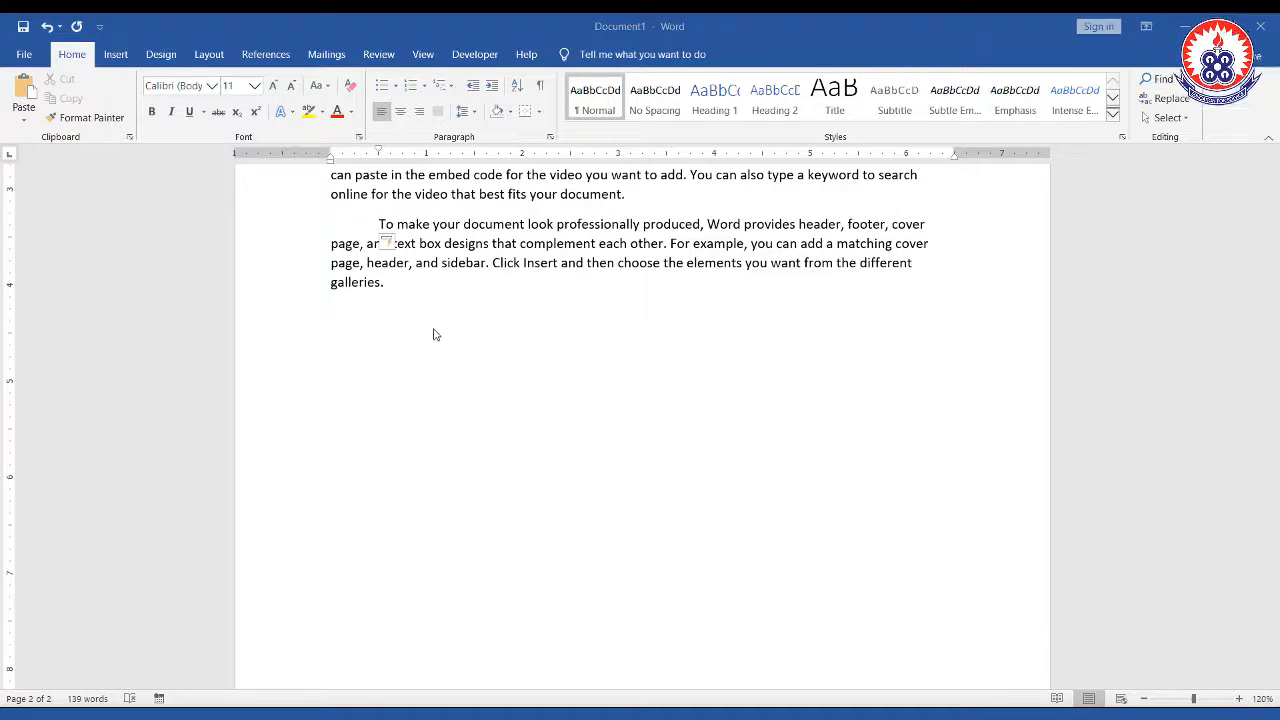
key("Return")
key("Return")
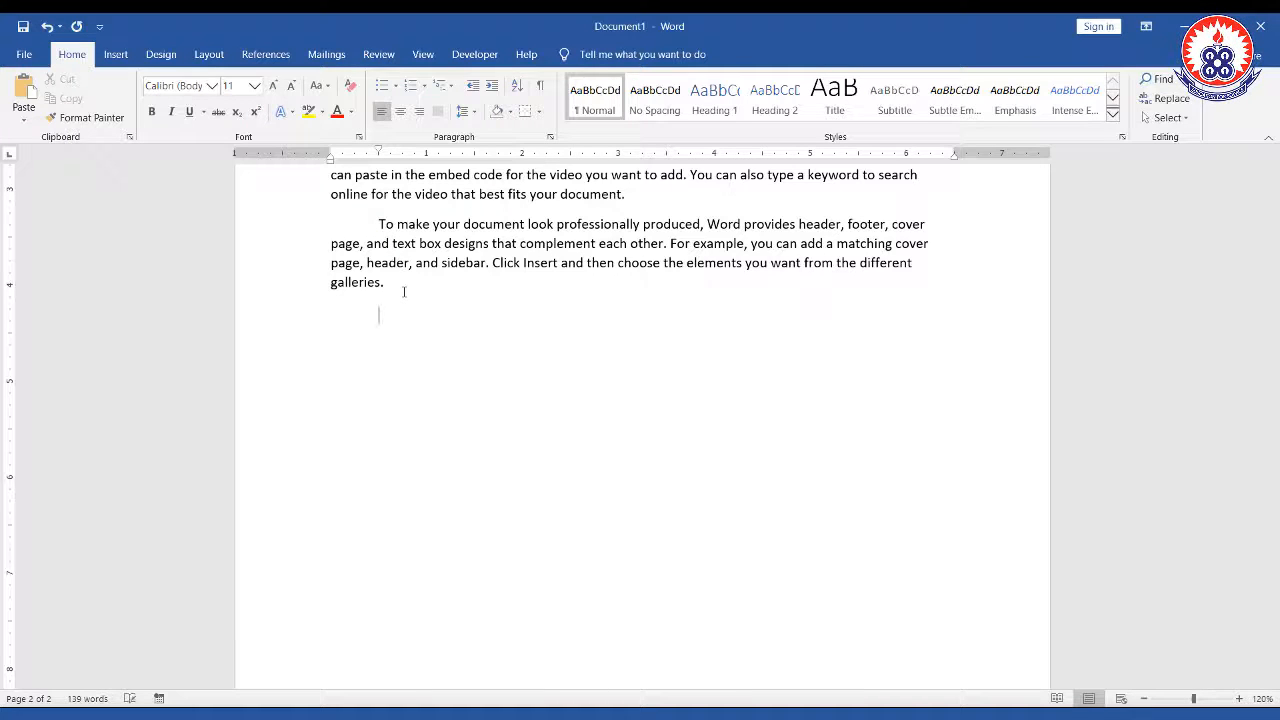
key("BackSpace")
type("Your")
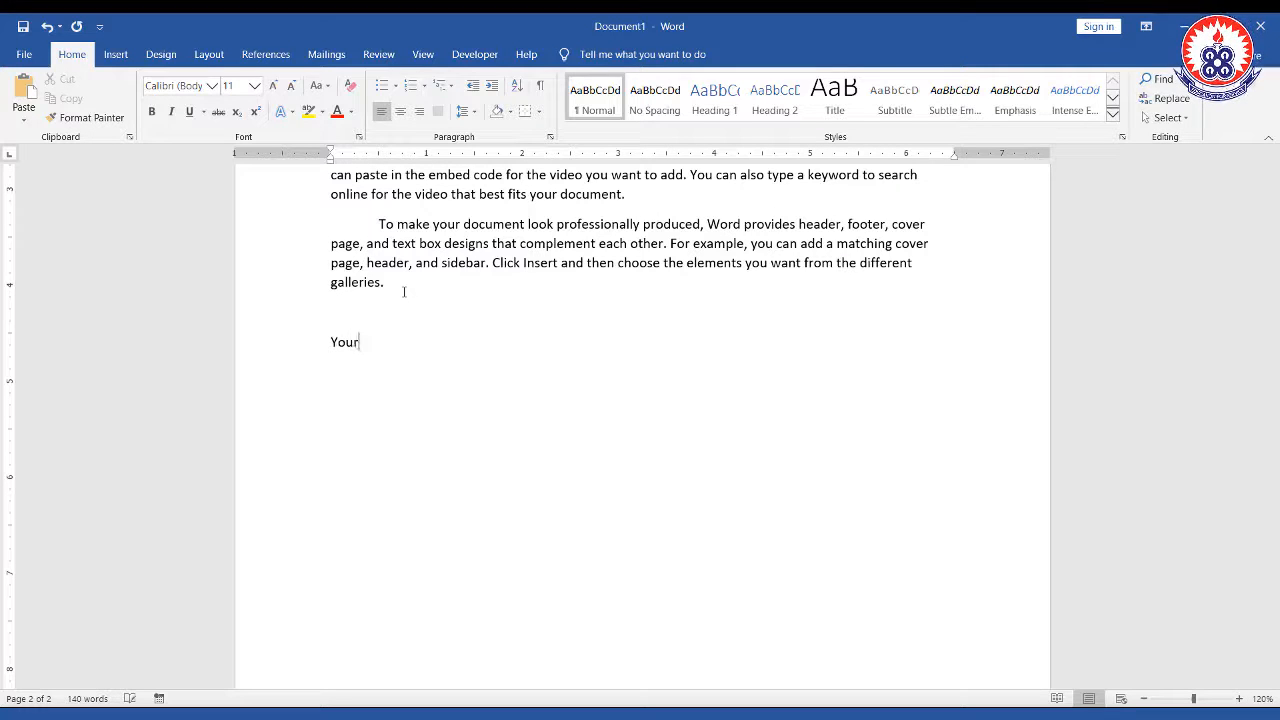
type("s faithfully,")
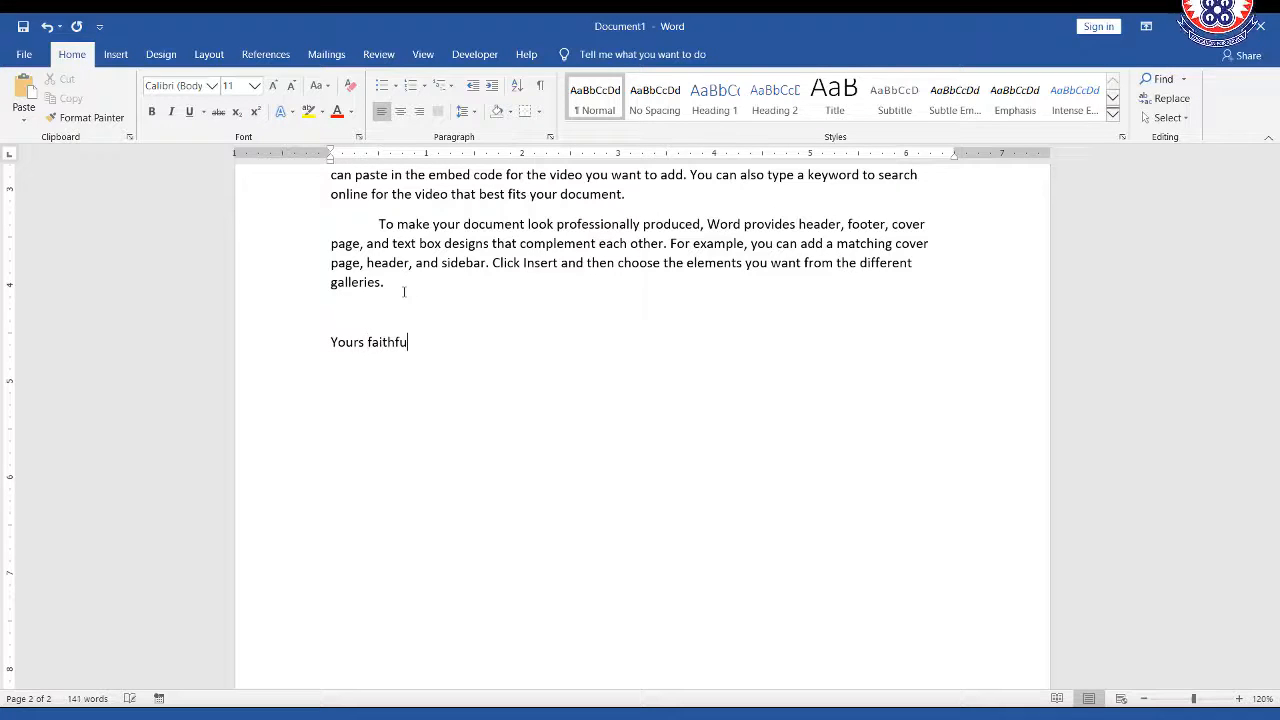
key("Return")
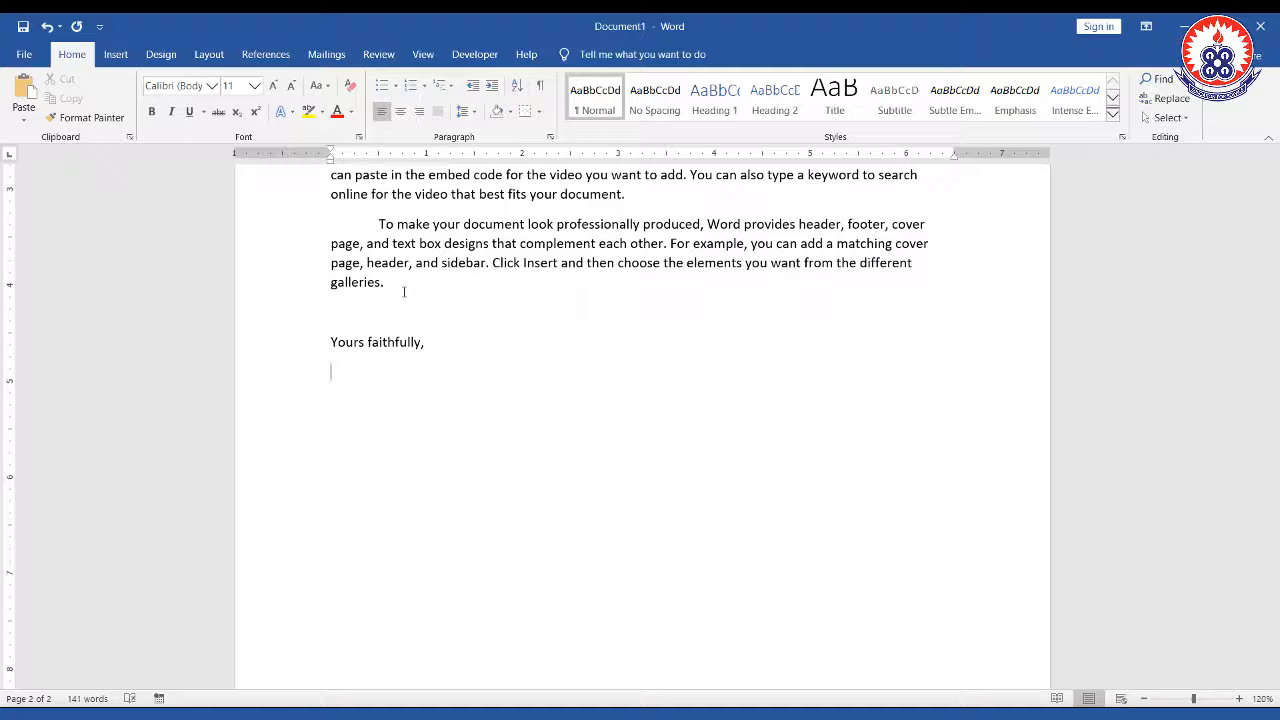
- Add the placeholder name "Sdfdjlksfjksdfjlsfj" under the closing, with a dotted signature line above it
type("sdfdjlksfjksdfjlsfj")
key("Return")
key("Up")
key("Return")
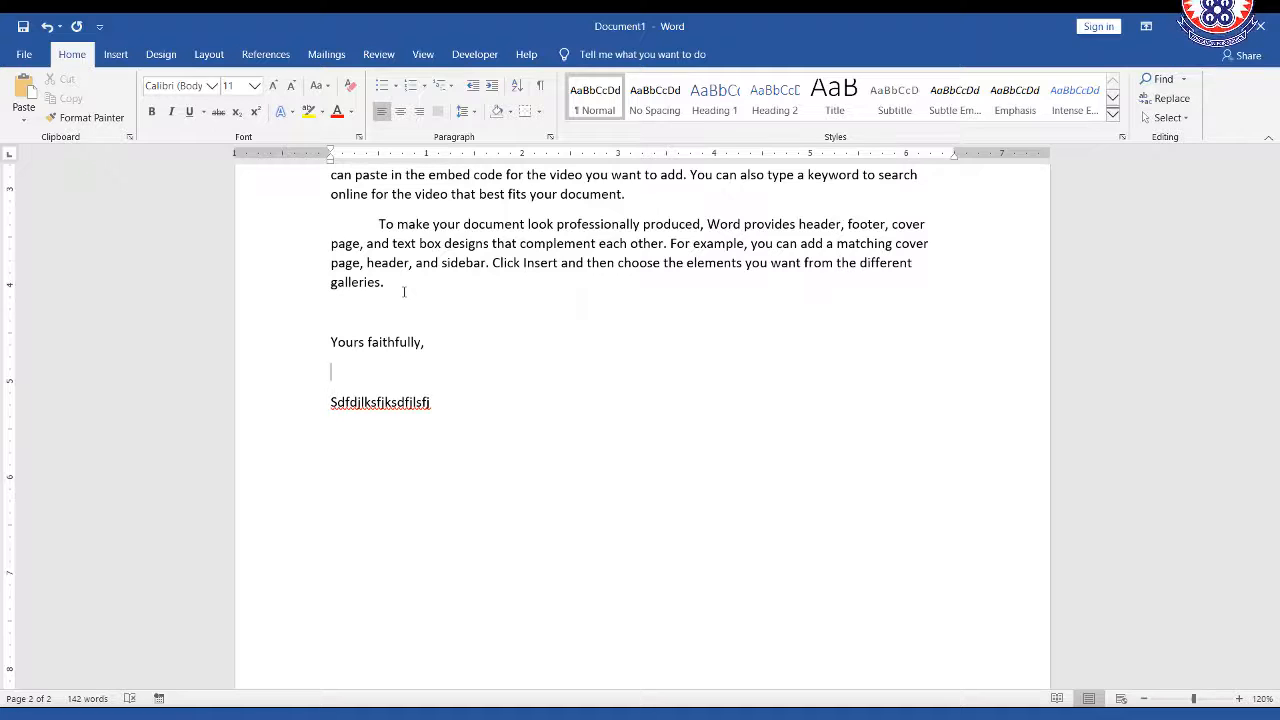
type("...............................")
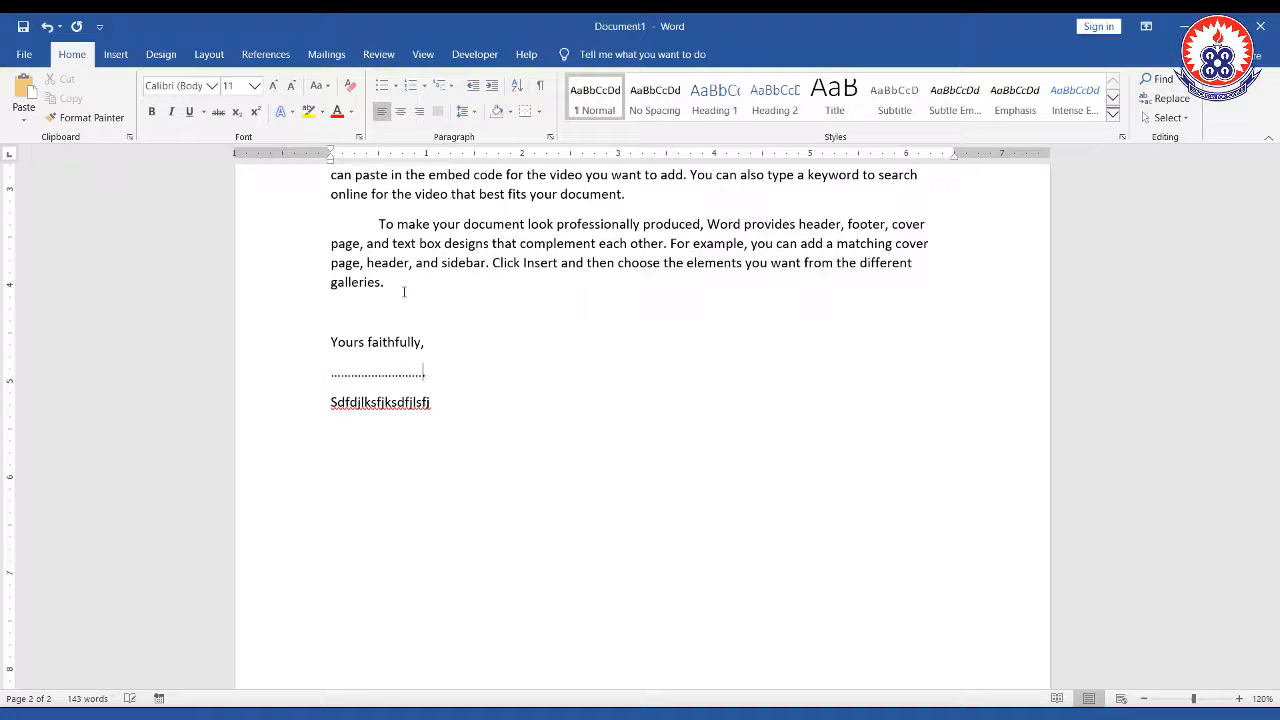
key("Down")
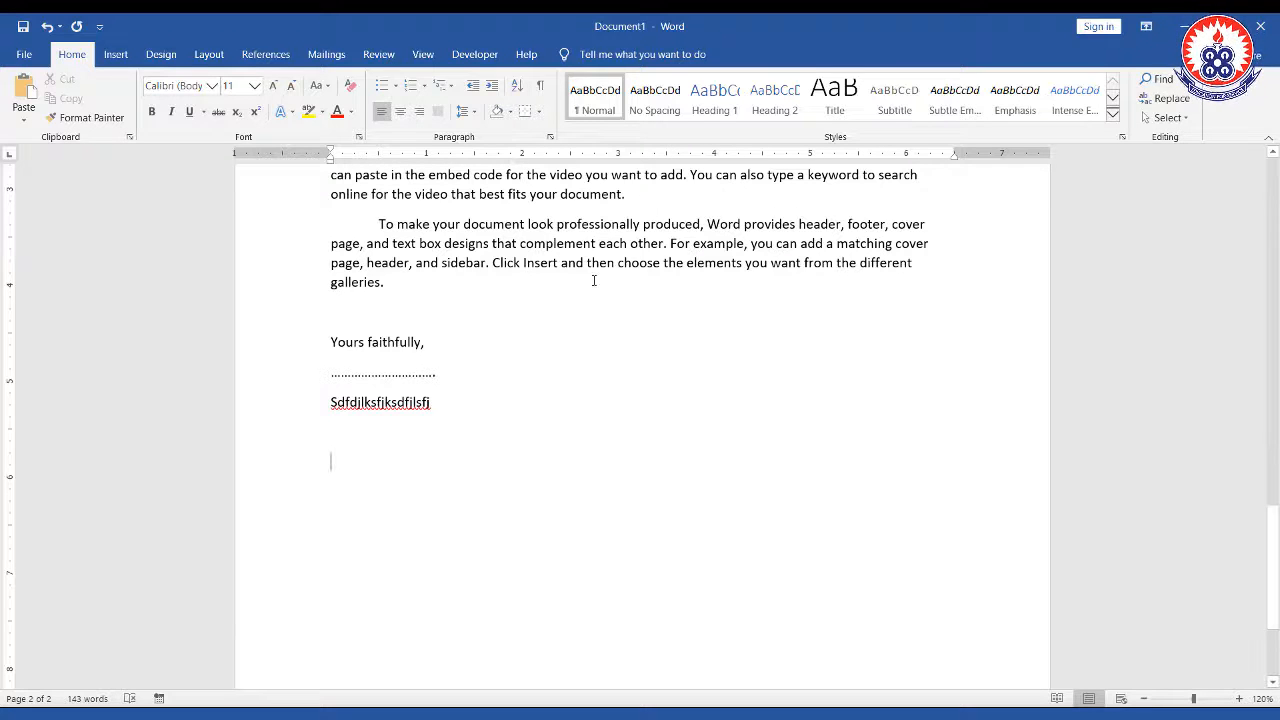
- Insert a blank page after the end of the letter
scroll(594, 279, "up", 4)
scroll(594, 280, "up", 5)
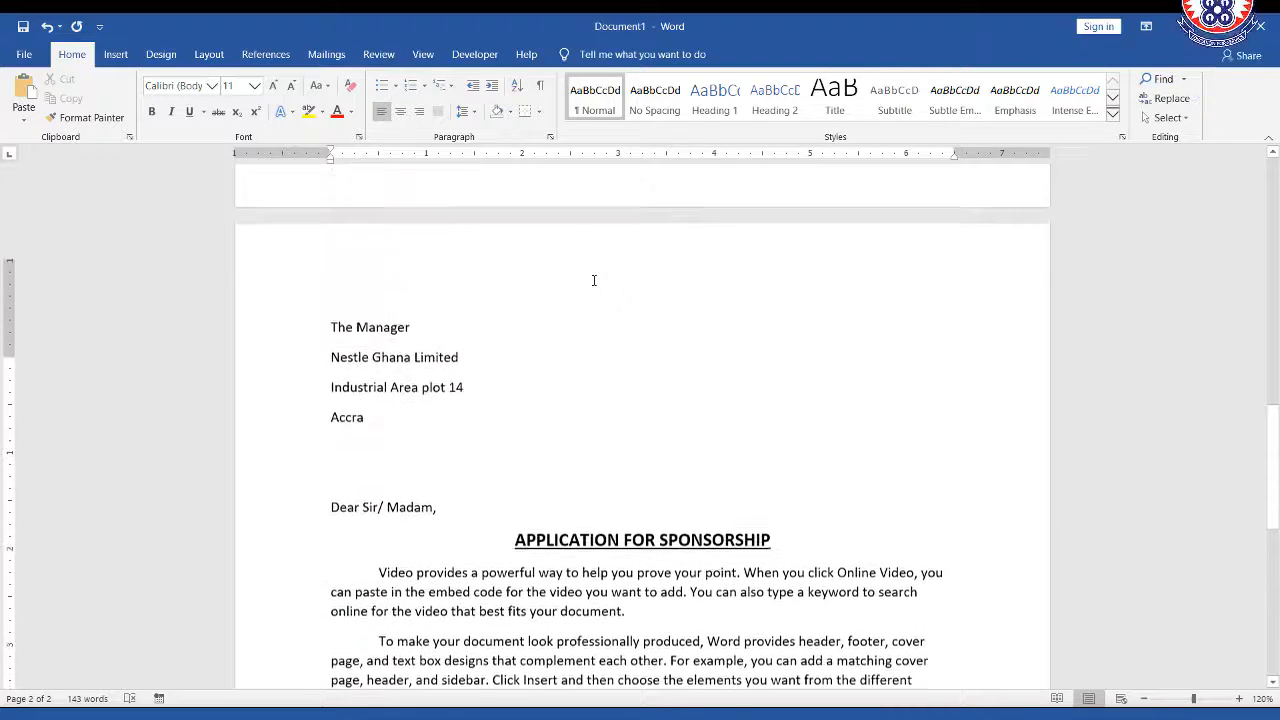
scroll(594, 280, "down", 6)
scroll(594, 280, "down", 4)
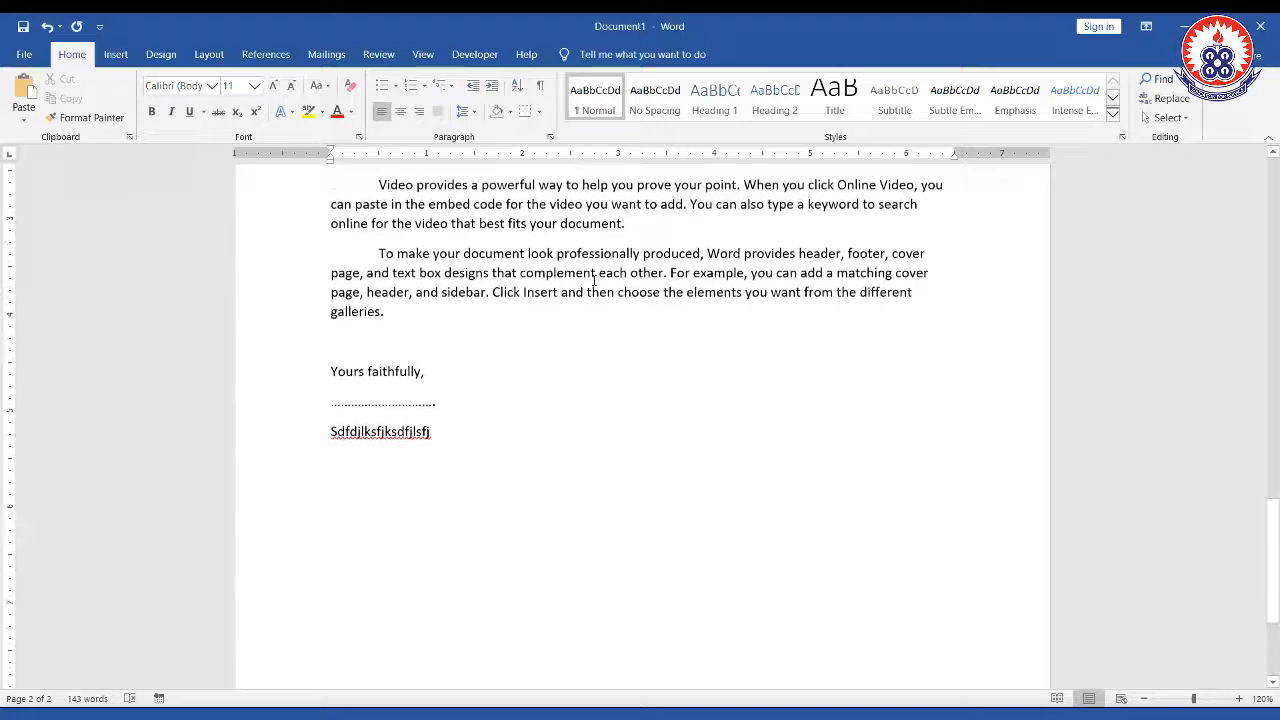
scroll(457, 440, "down", 3)
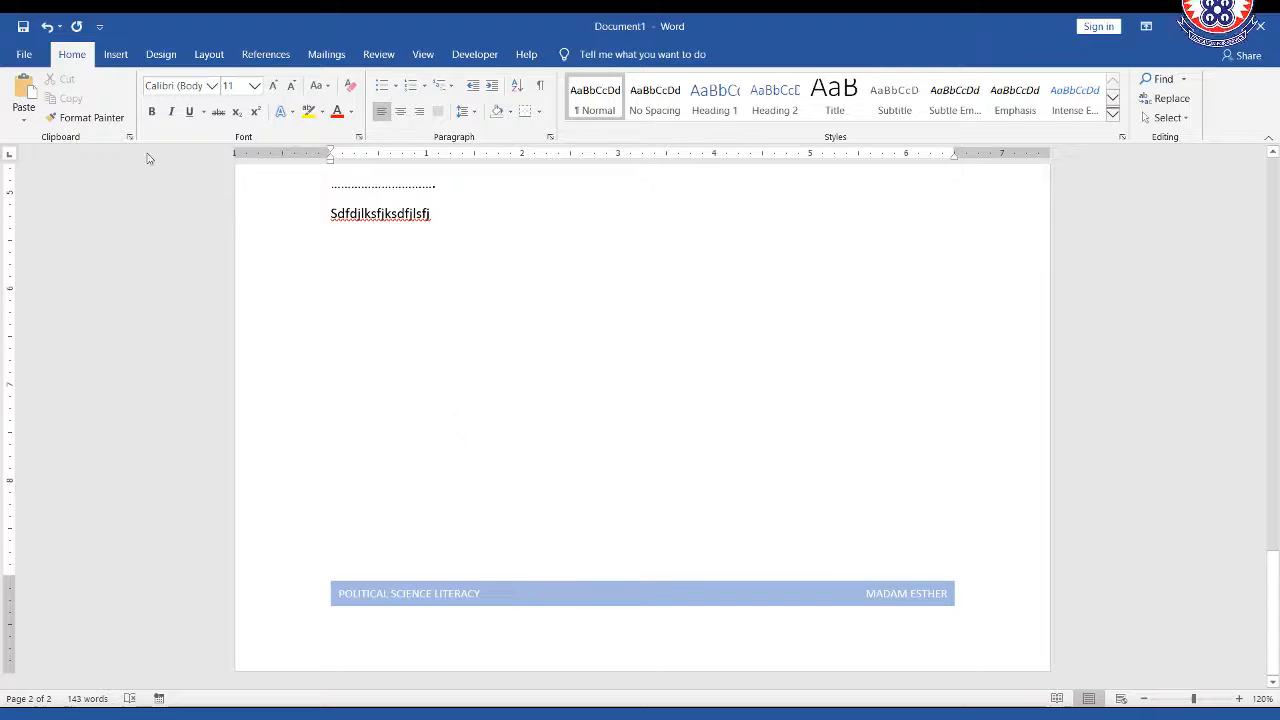
left_click(116, 58)
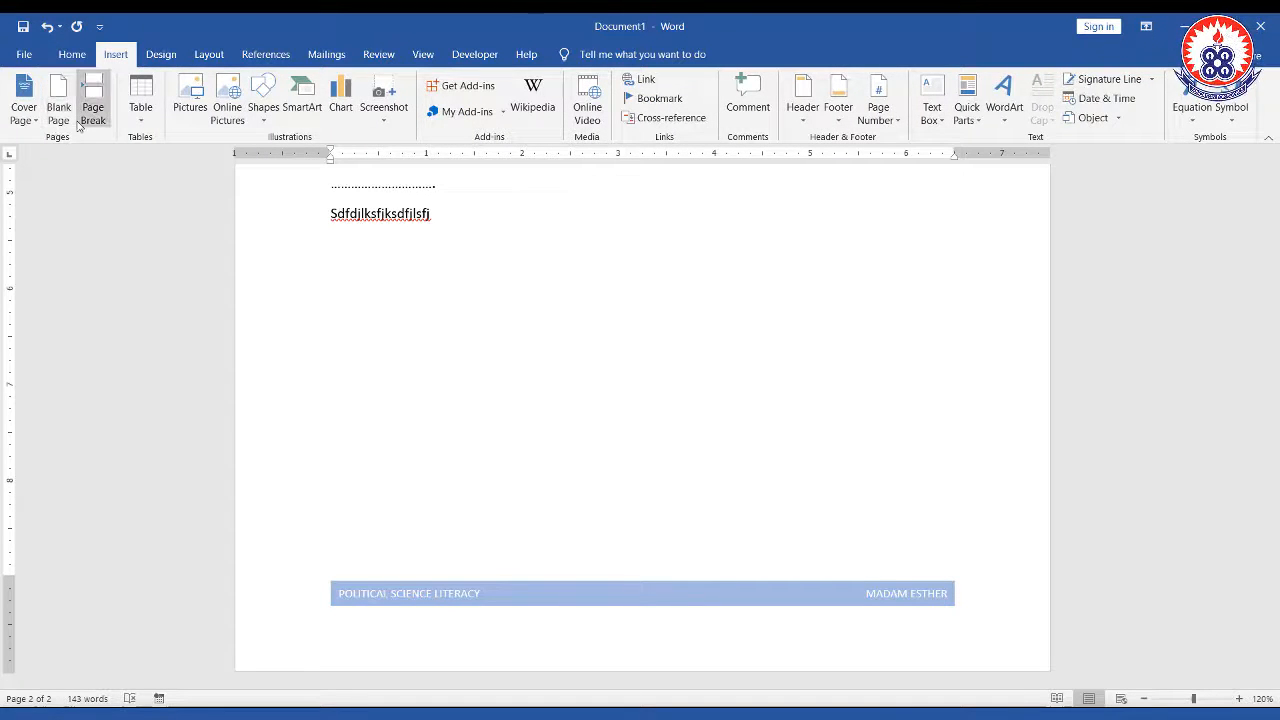
key("ctrl+shift+d")
left_click_drag(42, 68, 76, 138)
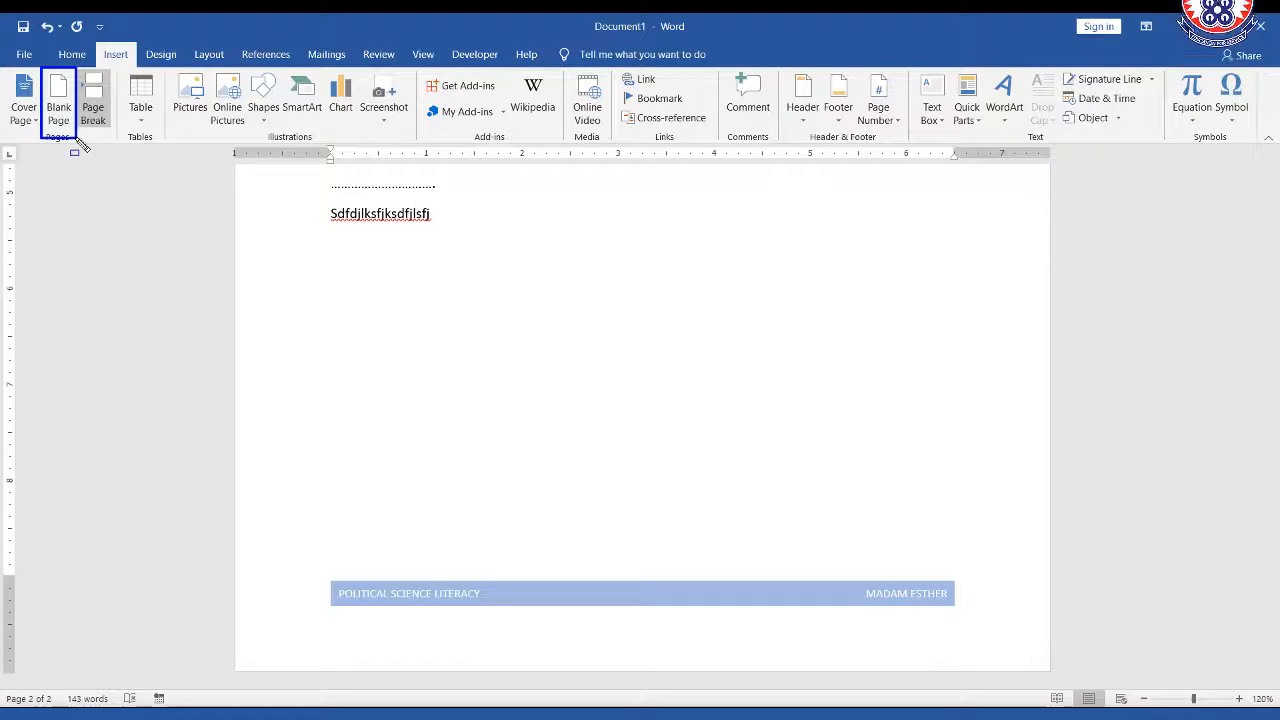
key("Escape")
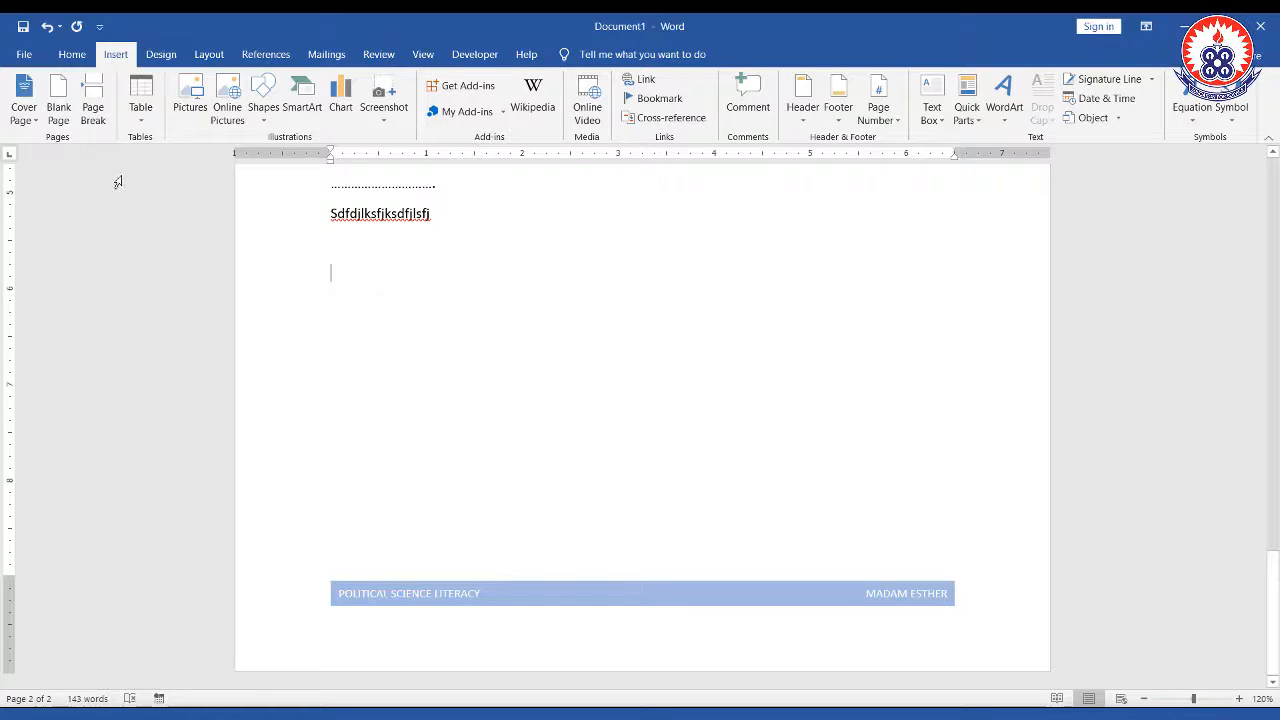
left_click(68, 111)
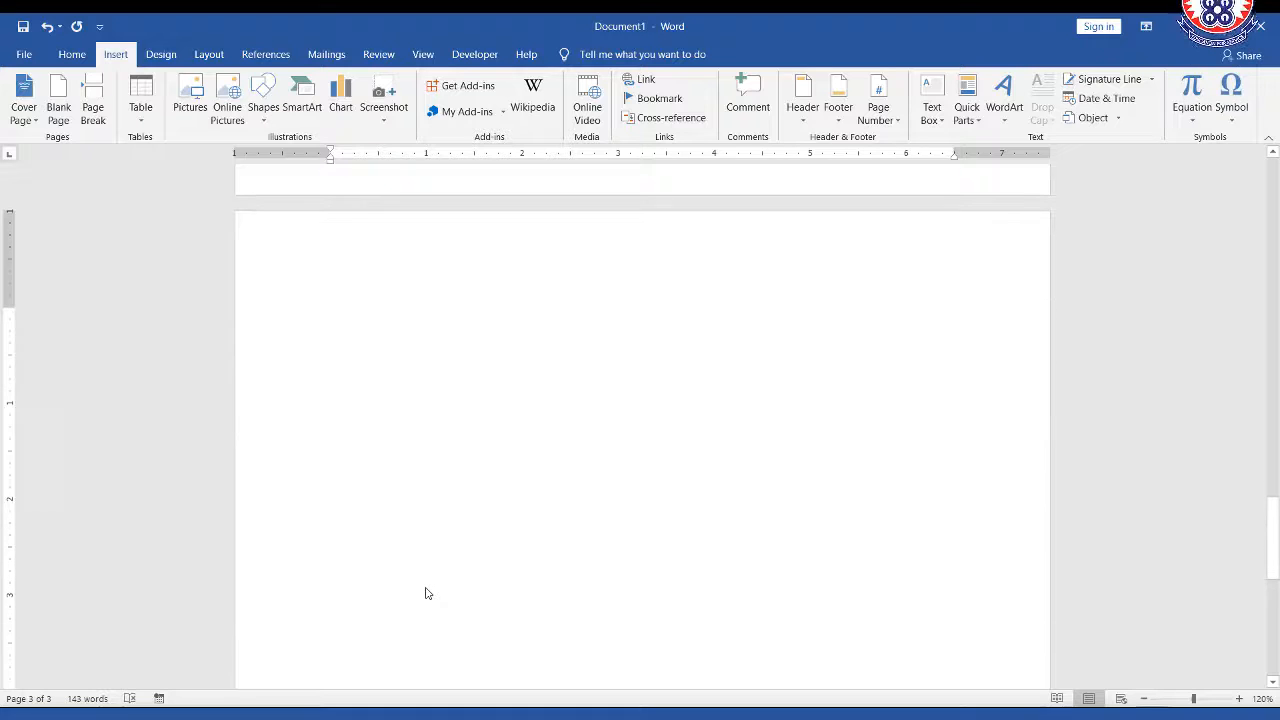
- Add empty paragraphs below the signature name until the cursor moves onto the next page
scroll(521, 341, "up", 5)
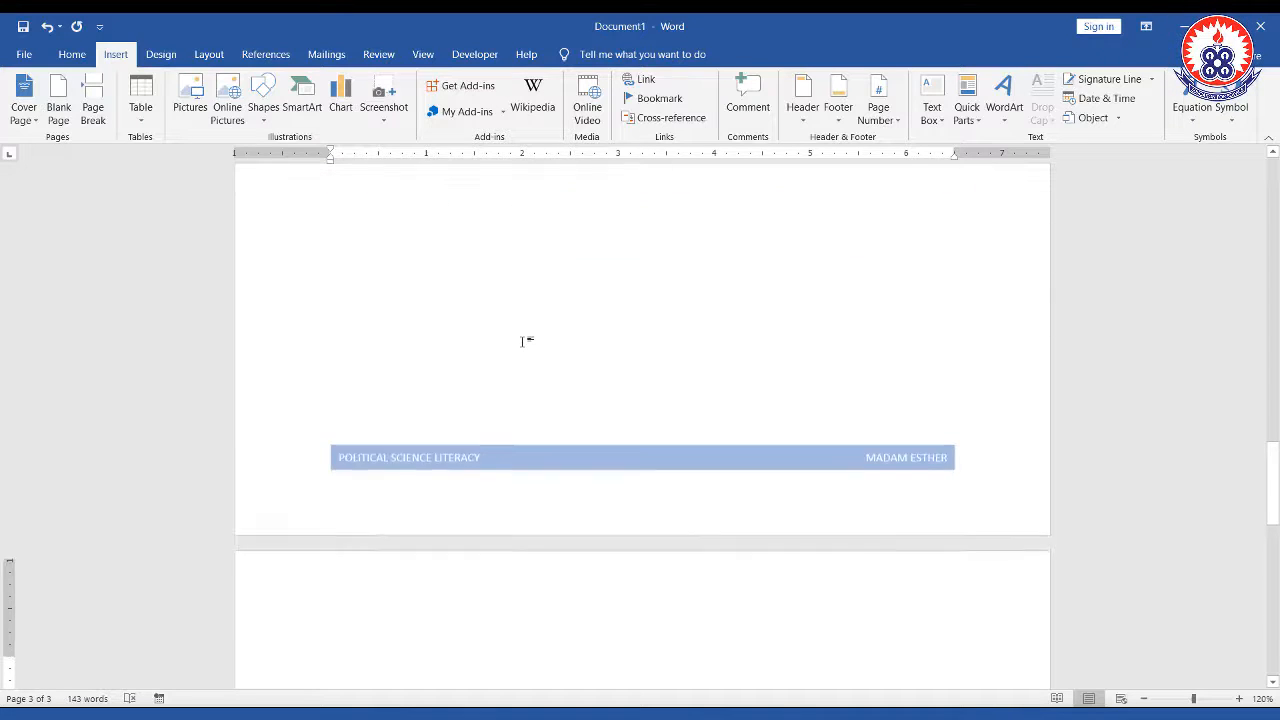
left_click(469, 358)
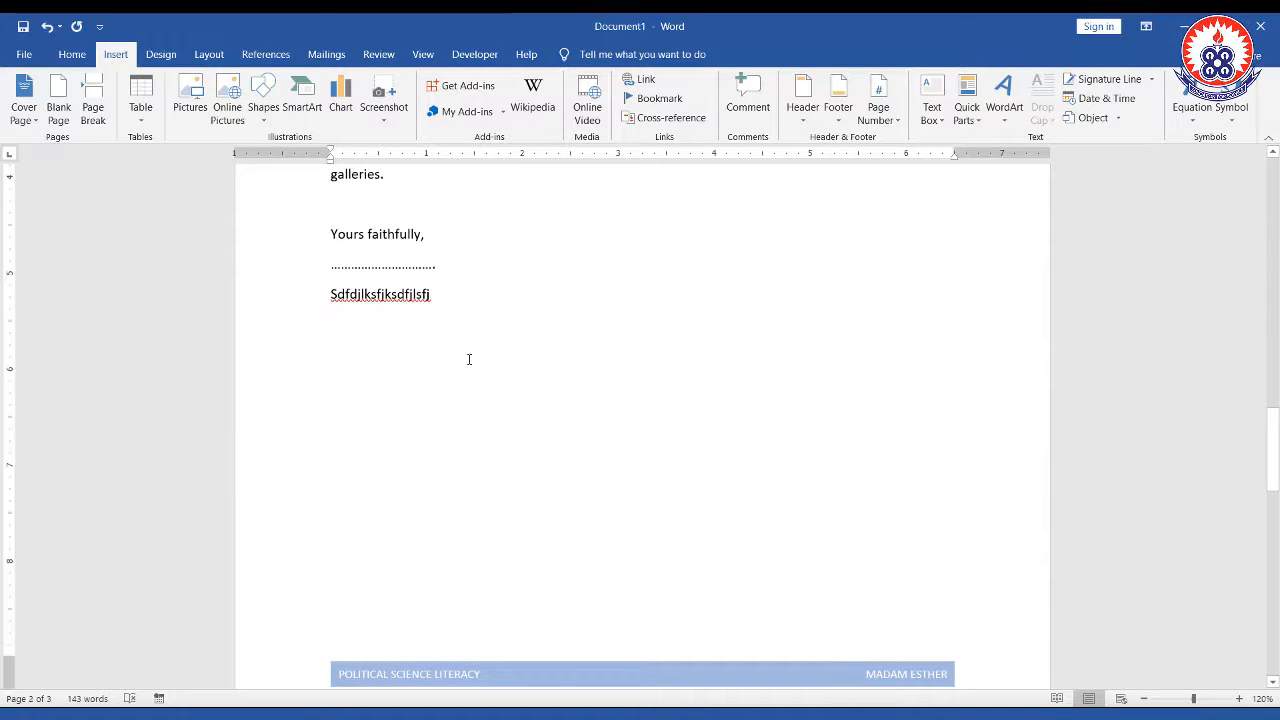
key("Return")
key("Return")
key("Return")
key("Return")
key("Return")
key("Return")
key("Return")
key("Return")
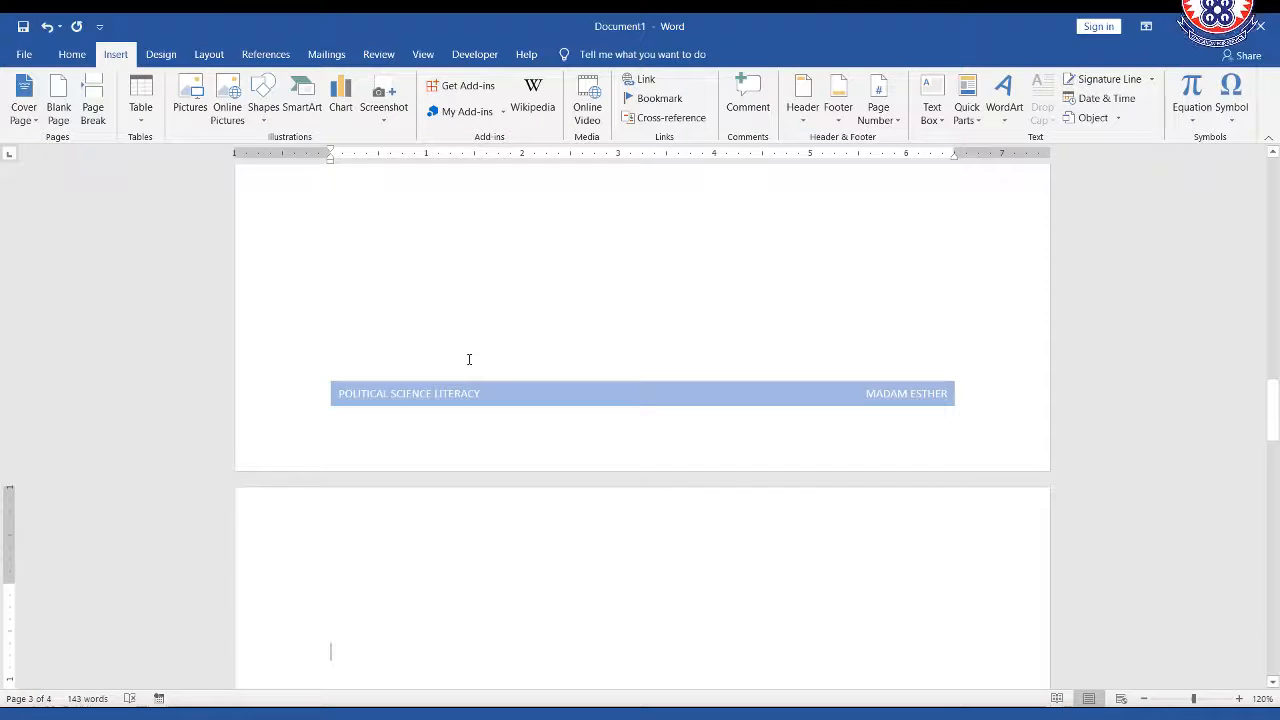
- Undo the empty paragraphs added below the signature name
key("ctrl+z")
key("ctrl+z")
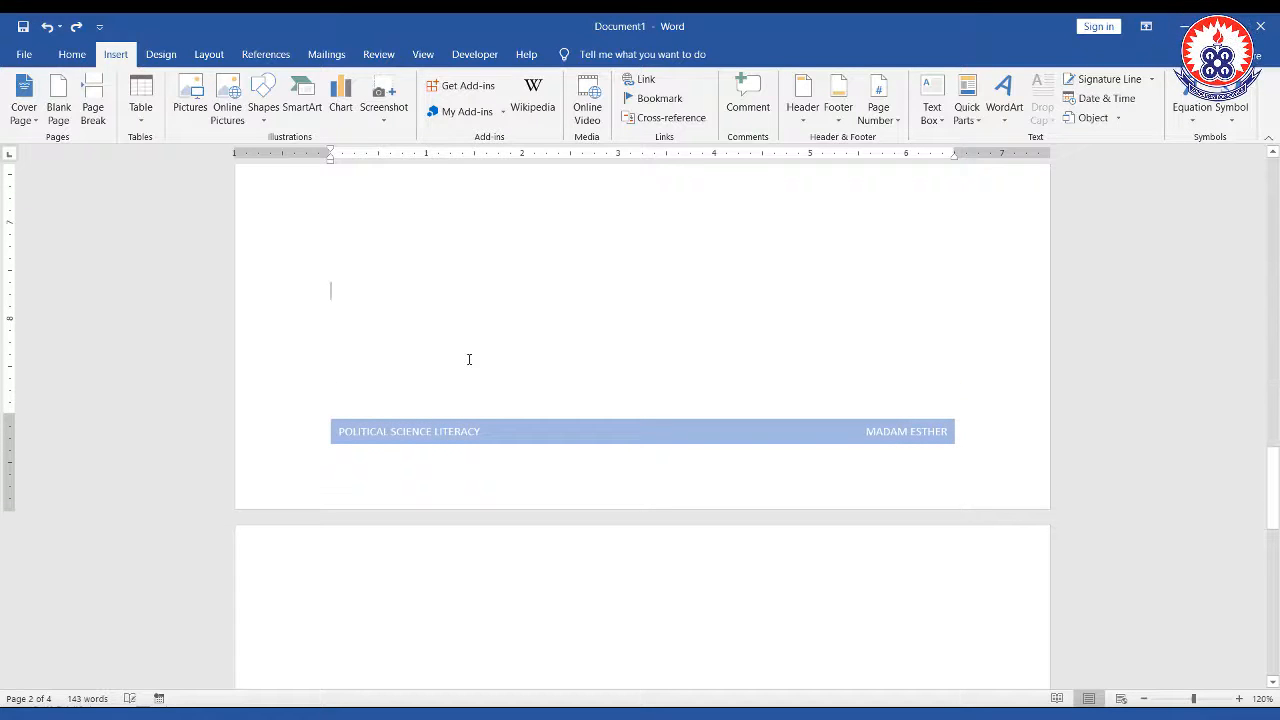
key("ctrl+z")
key("ctrl+z")
key("ctrl+z")
key("ctrl+z")
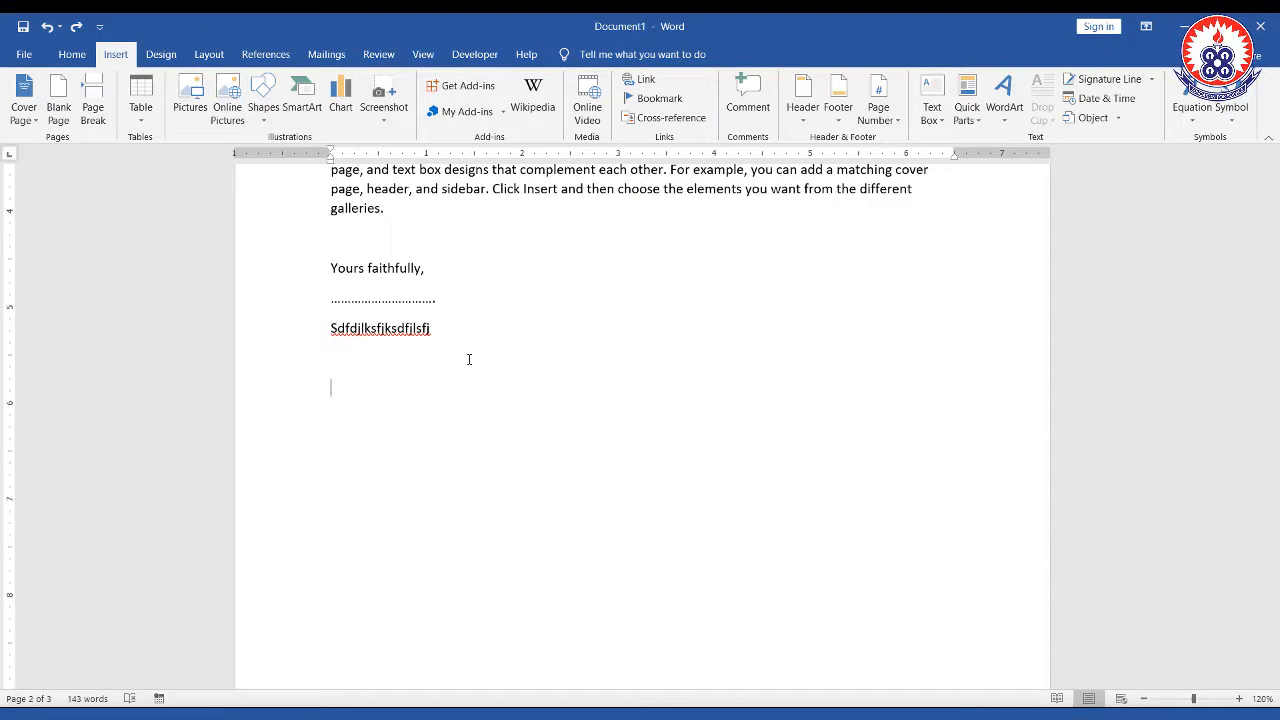
- Review the letter's subject line, paragraph indents and signature line, the blank page after it, and the cover page
scroll(469, 359, "up", 4)
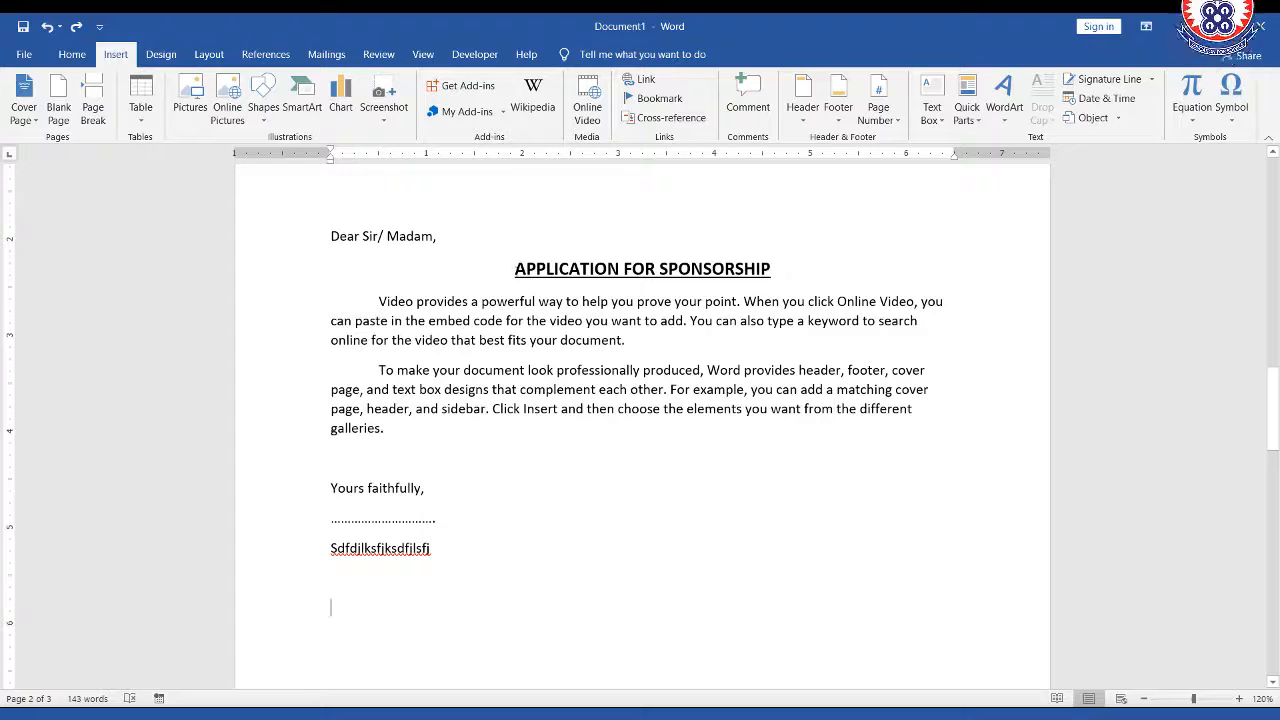
left_click_drag(515, 269, 735, 270)
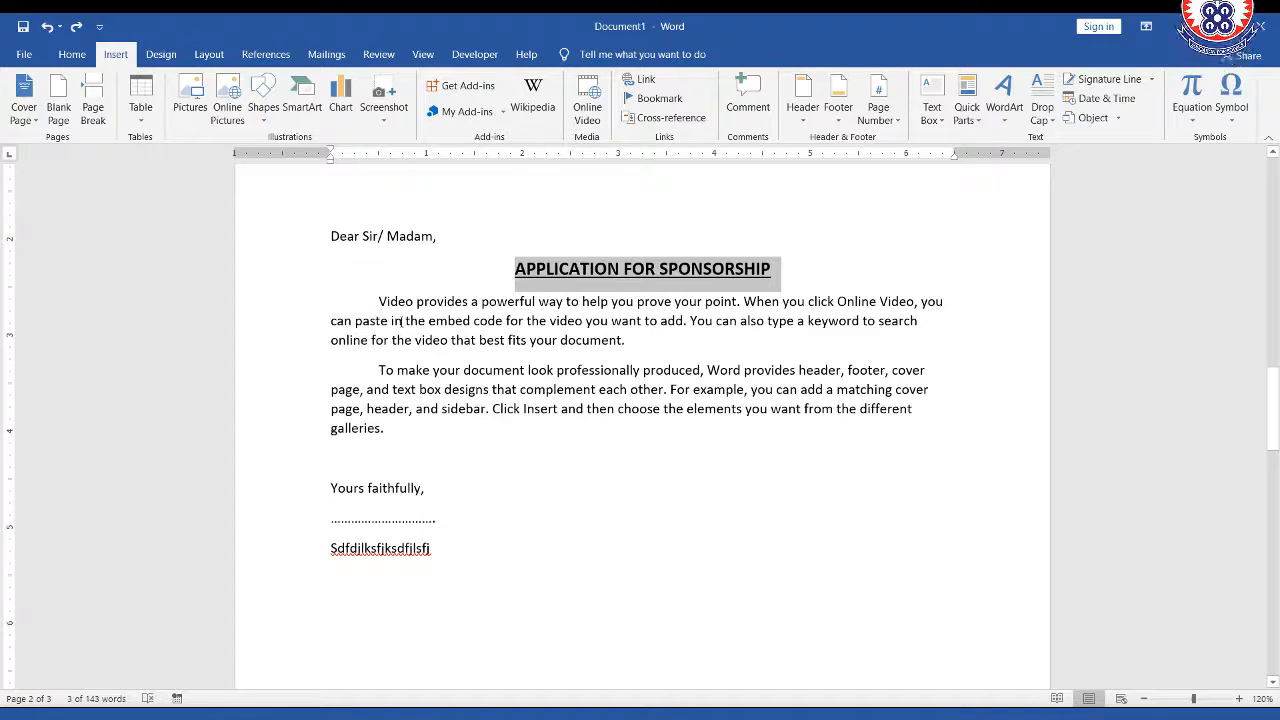
left_click(379, 302)
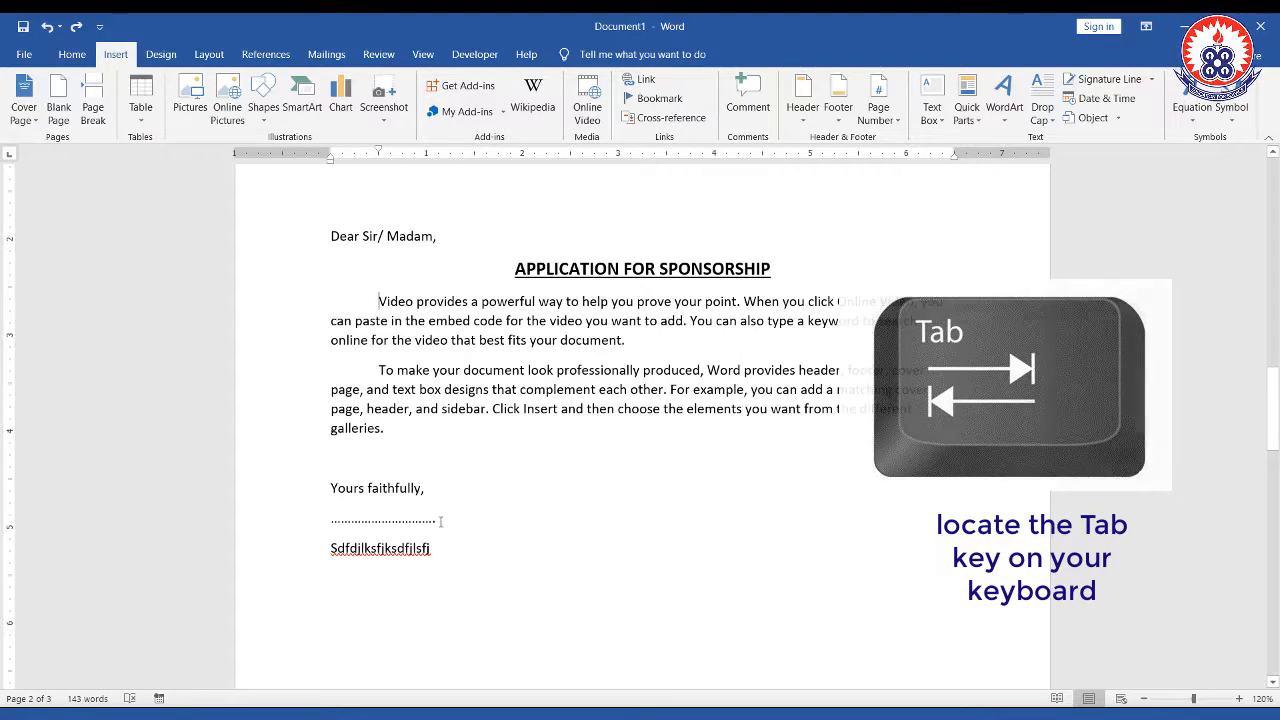
left_click_drag(440, 521, 330, 521)
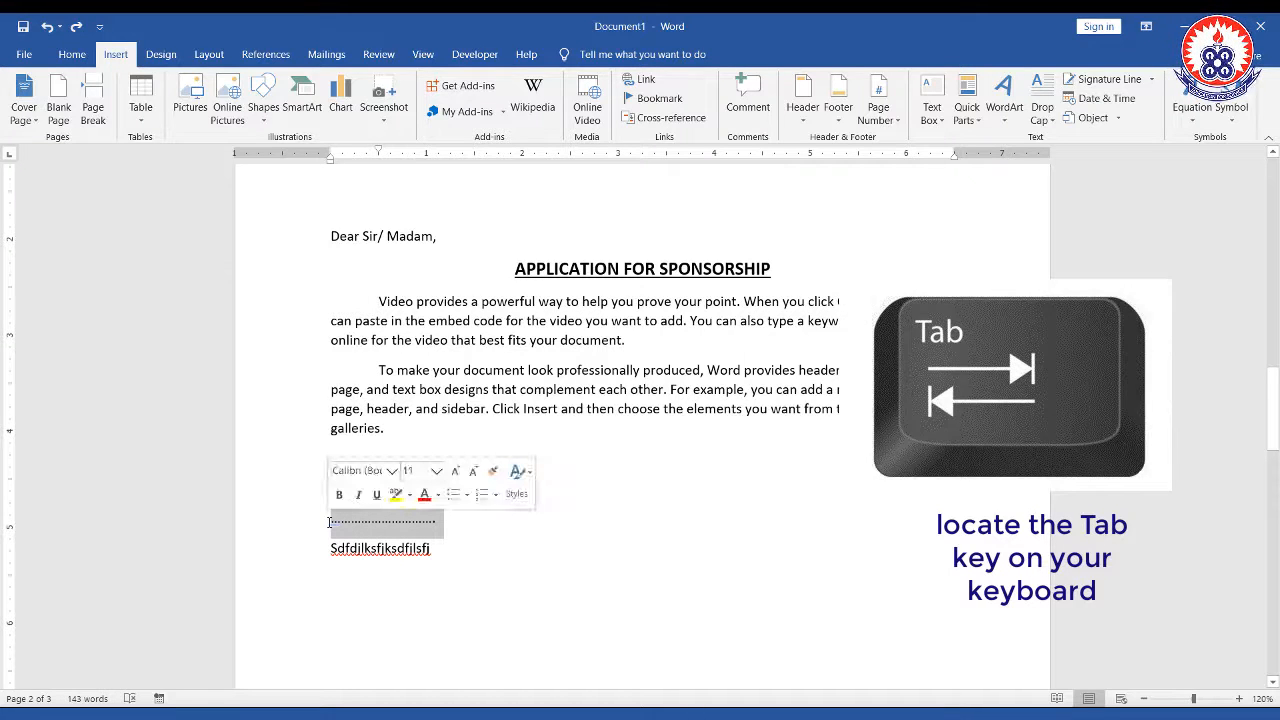
scroll(428, 590, "down", 3)
left_click(429, 560)
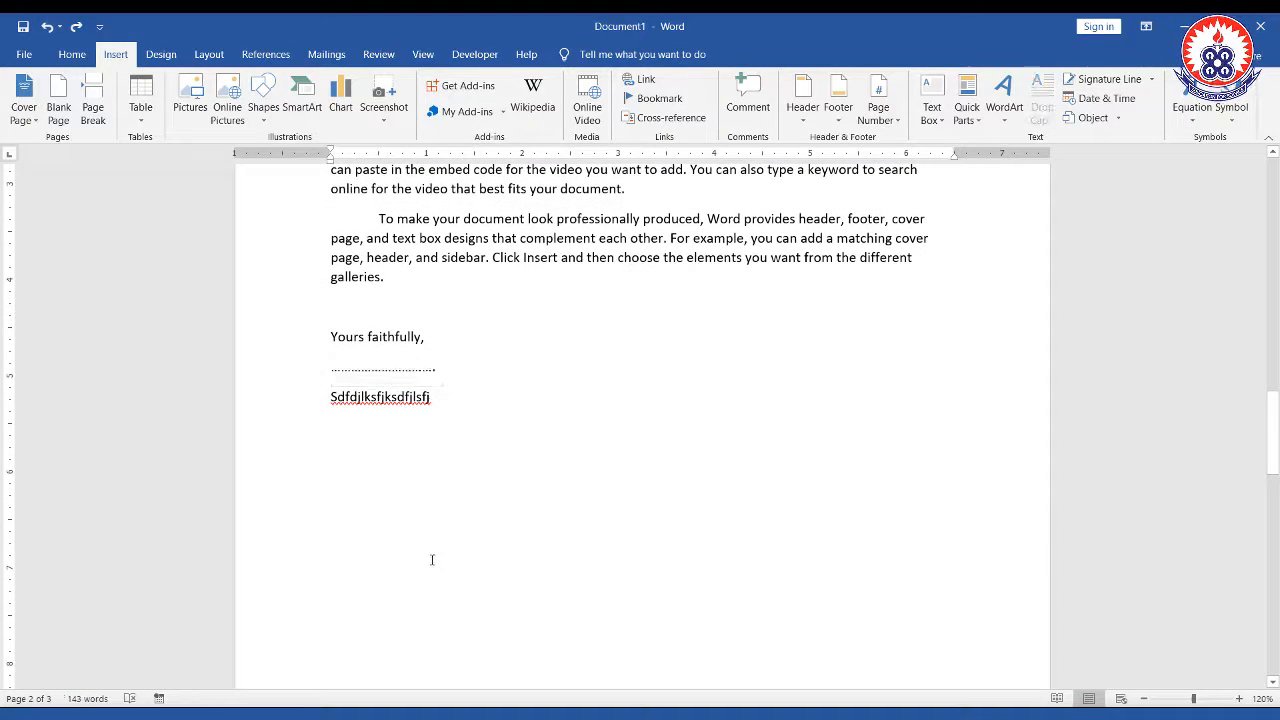
scroll(432, 560, "down", 10)
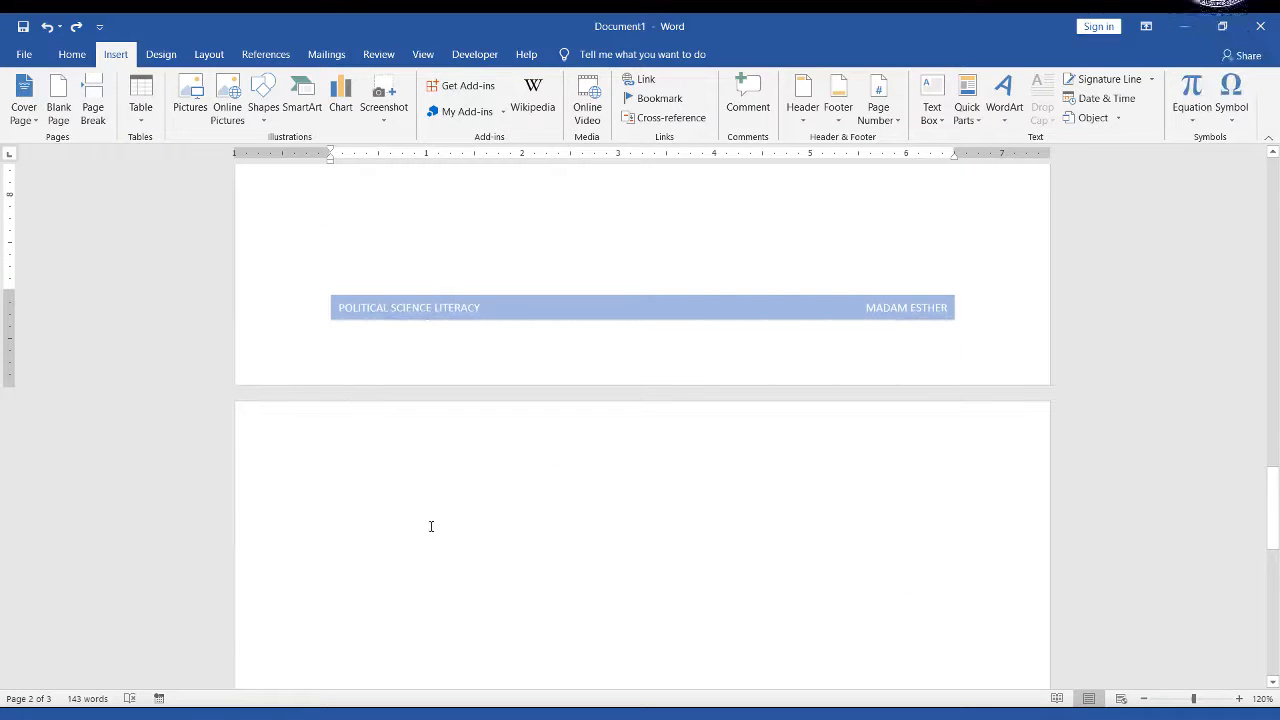
scroll(431, 526, "up", 20)
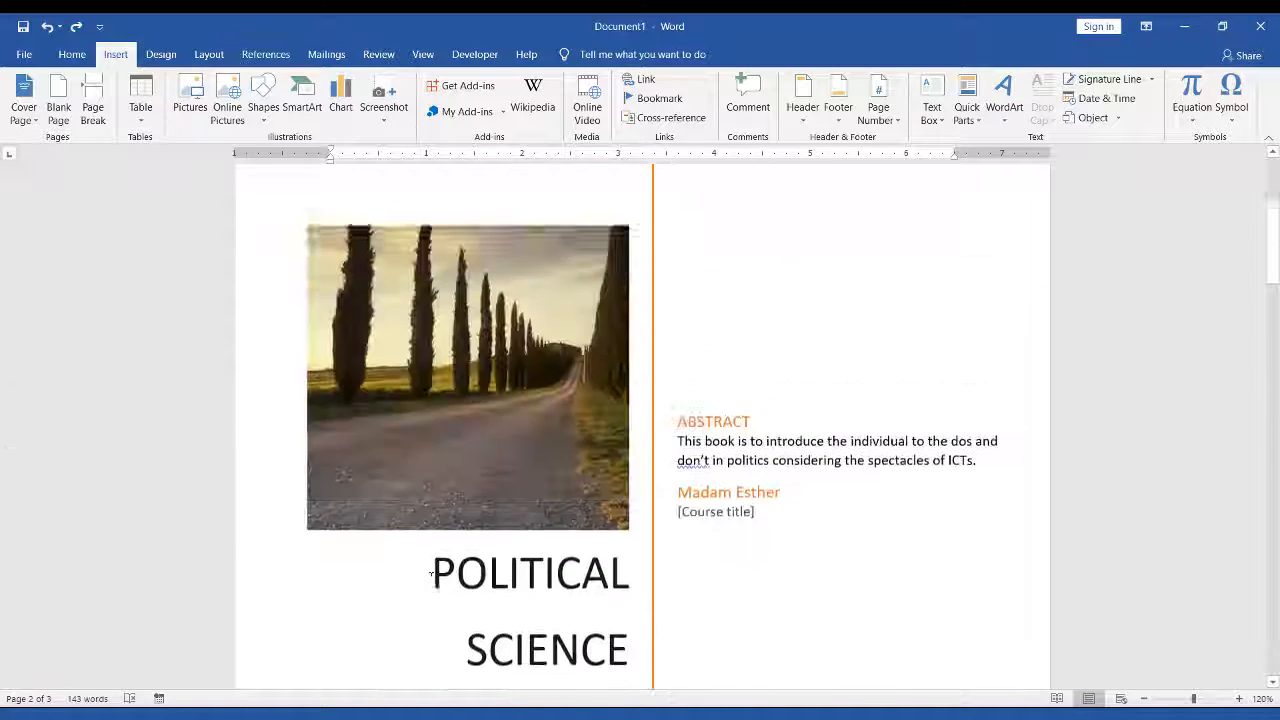
scroll(431, 575, "up", 3)
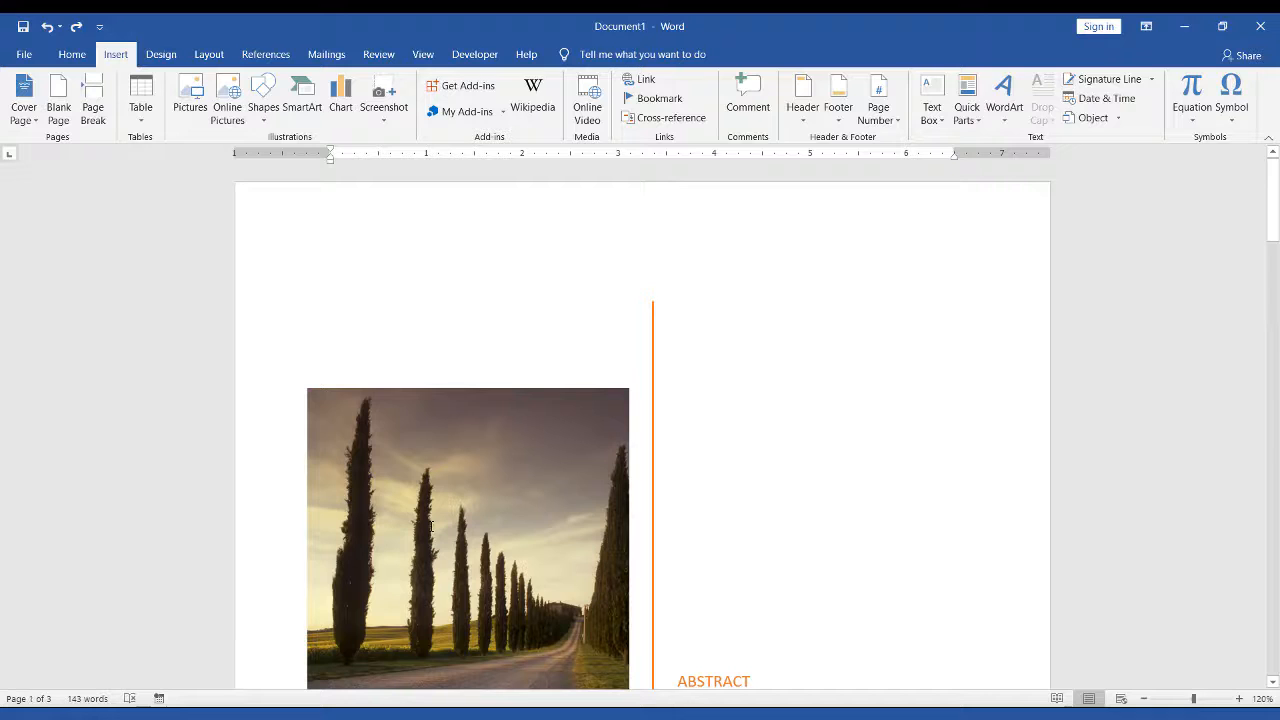